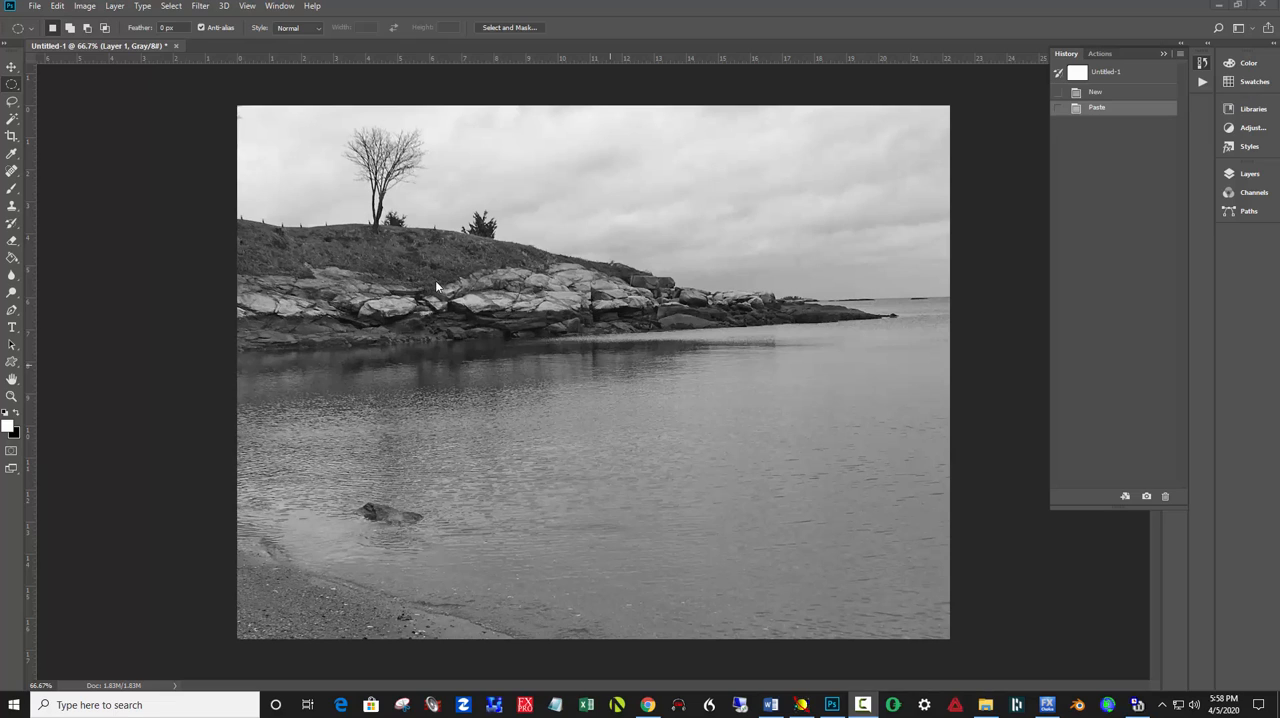
Rotate the seascape photo slightly clockwise with the Crop tool to level the horizon, and apply the crop
click(10, 138)
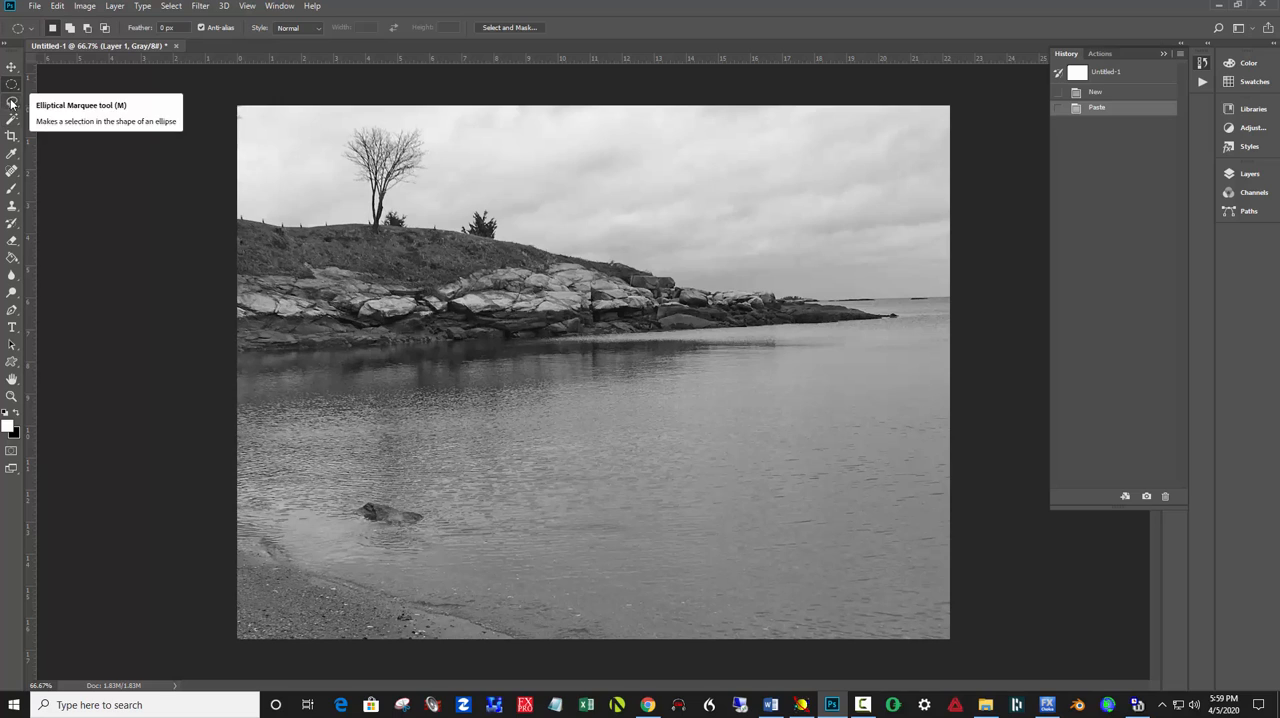
click(11, 135)
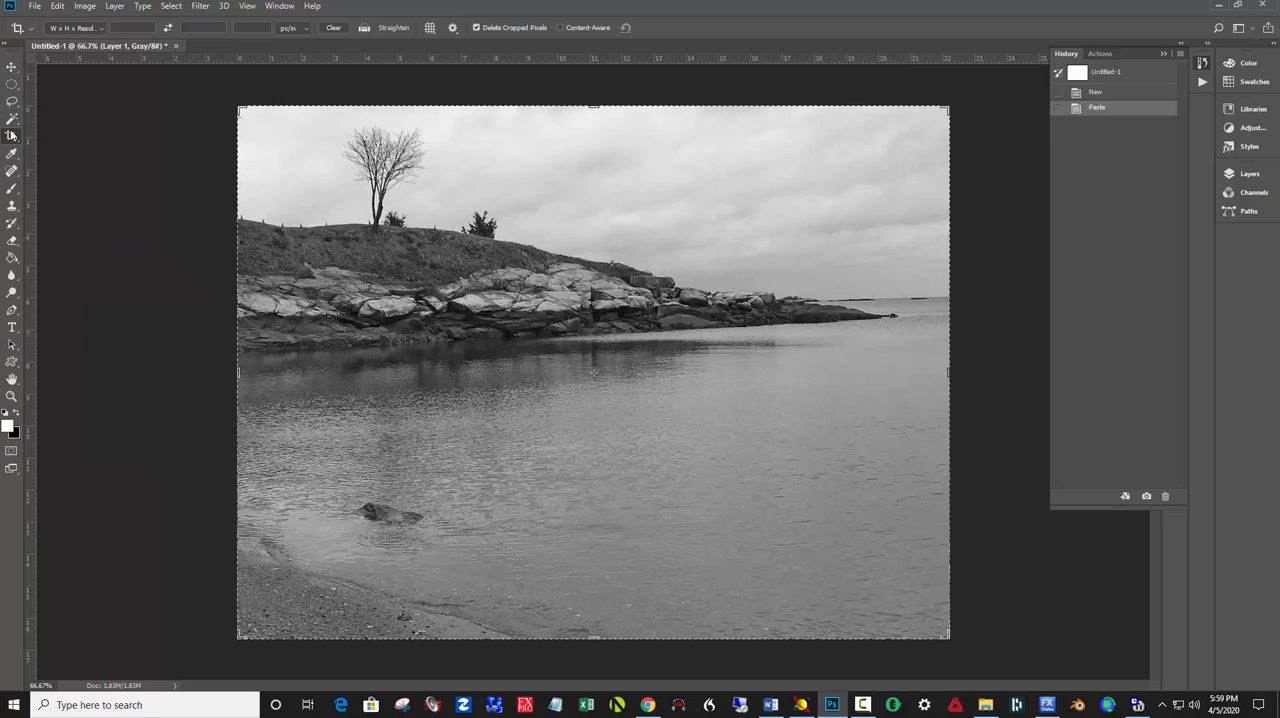
click(995, 656)
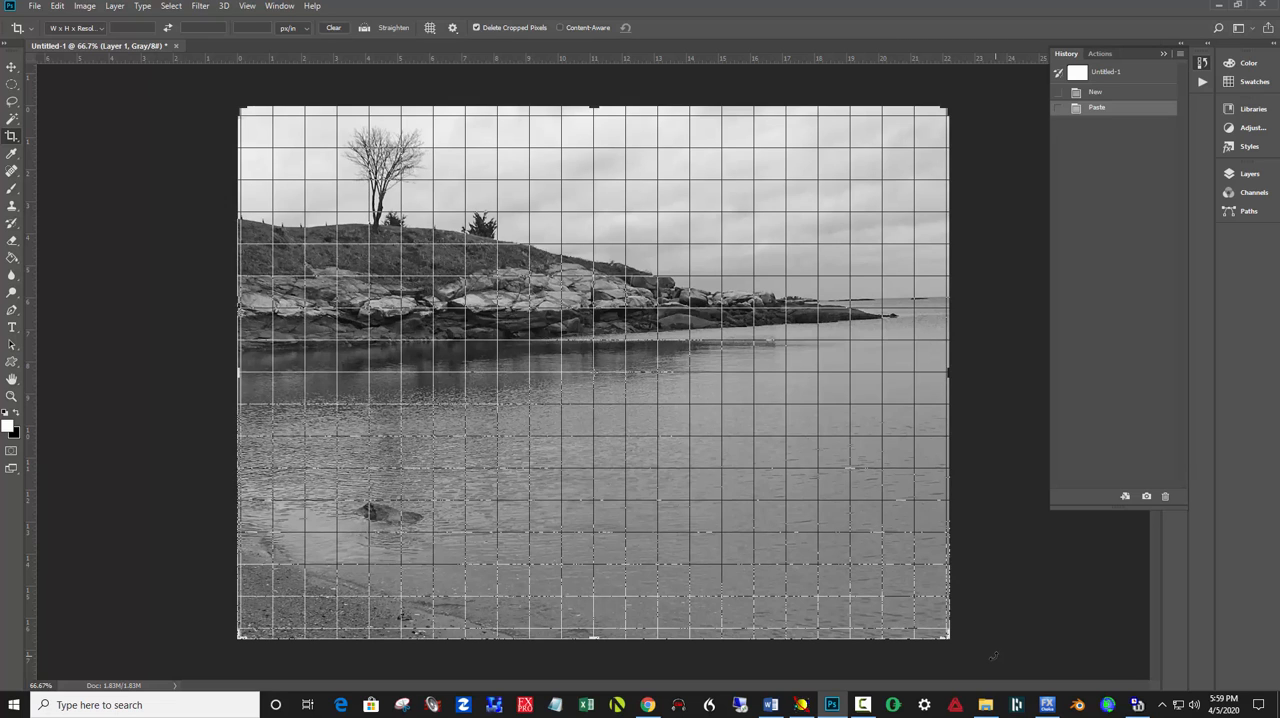
drag(993, 657, 980, 662)
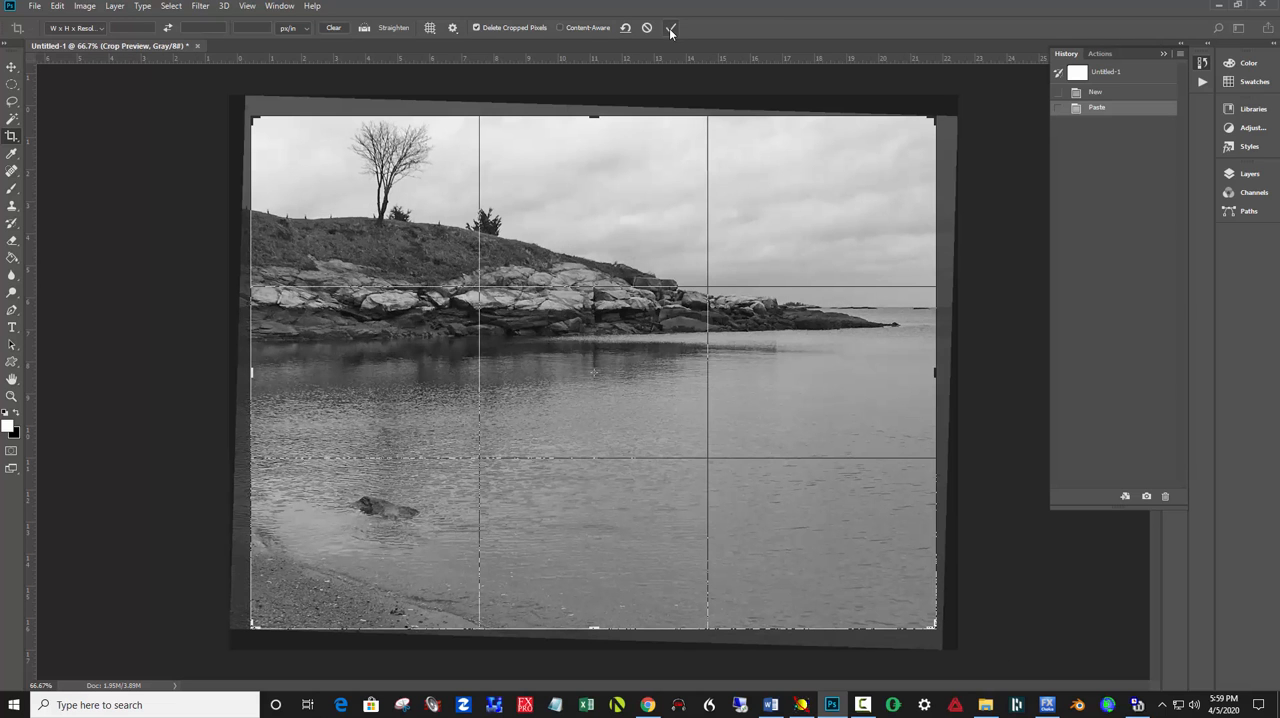
click(670, 30)
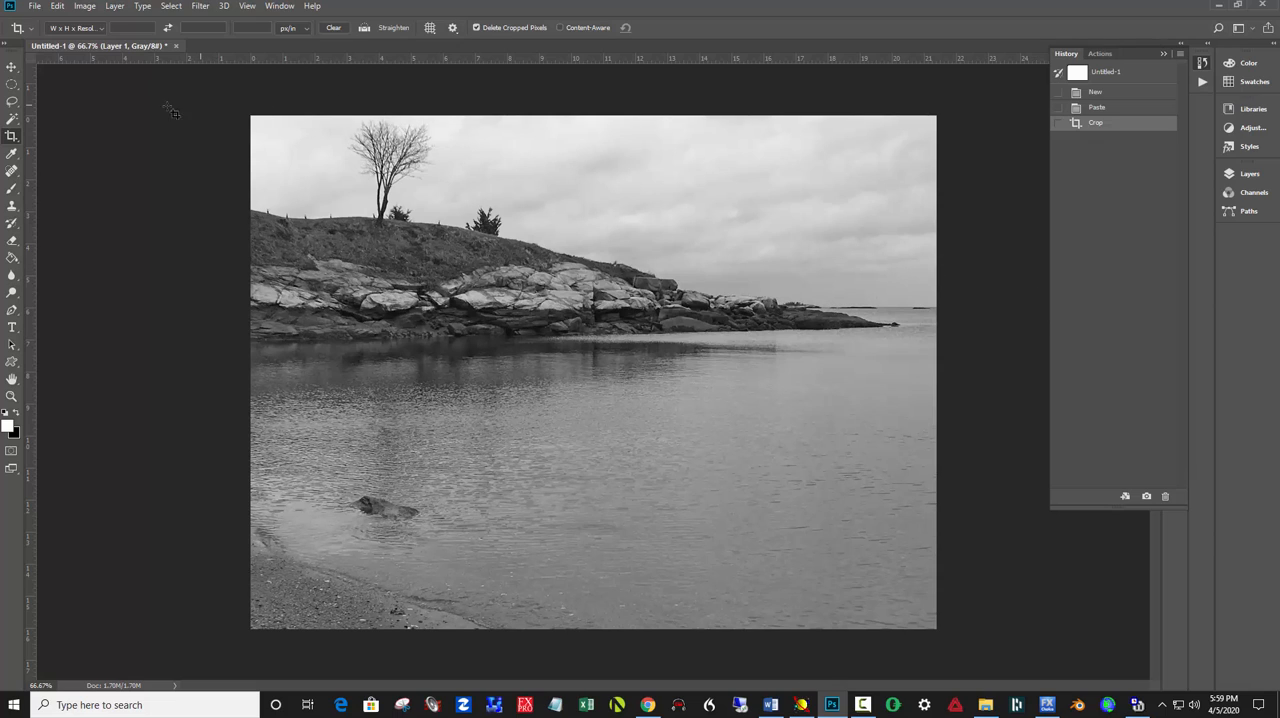
Lasso the sky down to the hill's ridge and the horizon, and feather the selection by about 120 px with Select and Mask
click(12, 101)
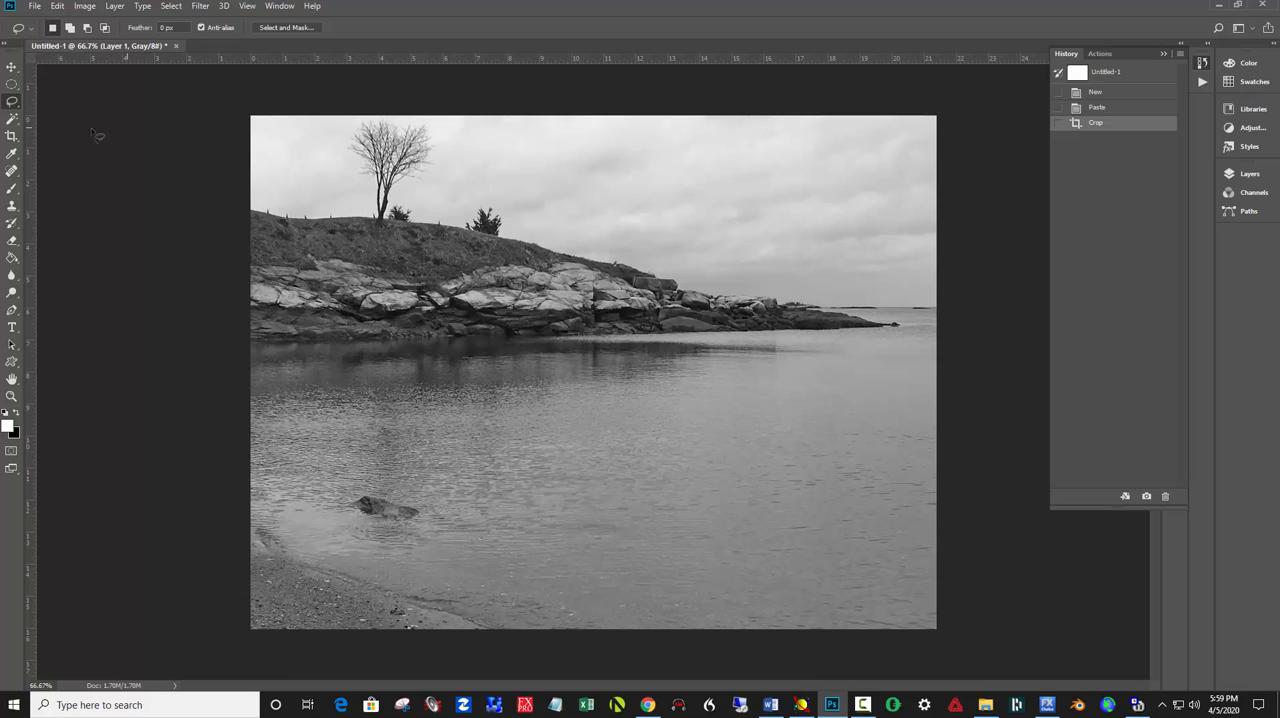
mouse_move(150, 118)
mouse_down()
mouse_move(163, 149)
mouse_move(255, 220)
mouse_move(470, 241)
mouse_move(830, 322)
mouse_move(1017, 286)
mouse_move(220, 10)
mouse_up()
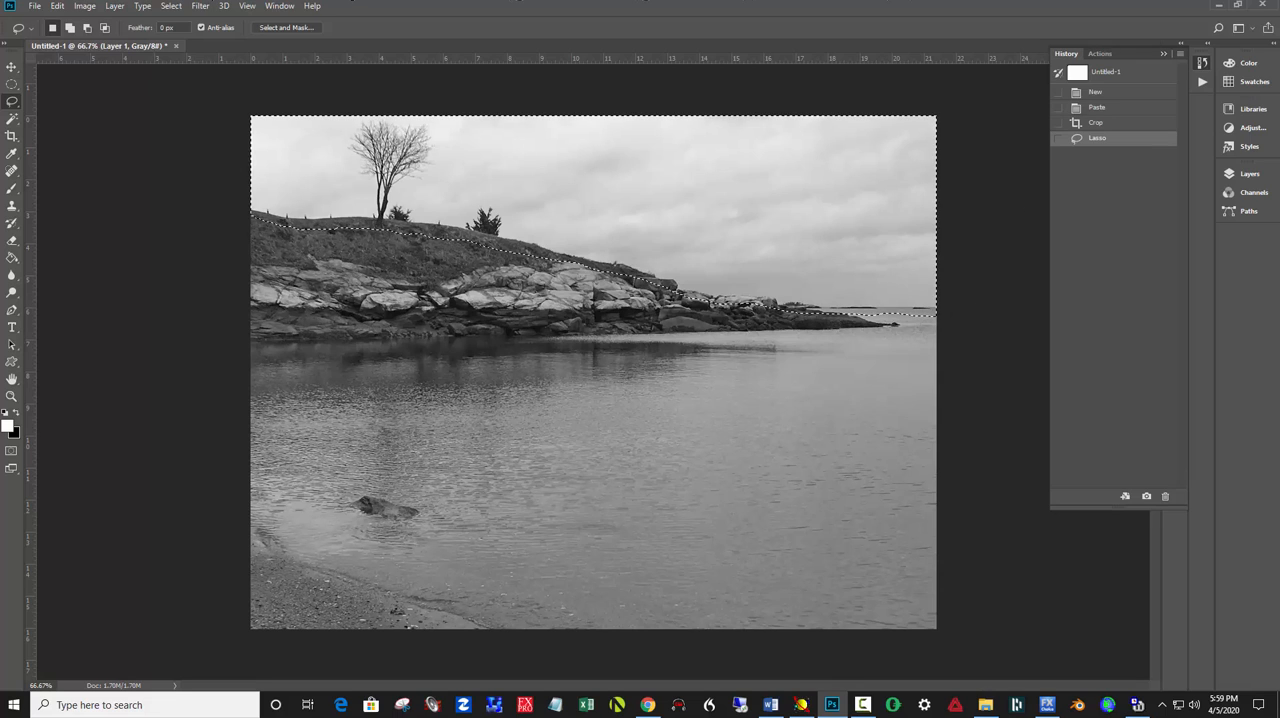
click(259, 28)
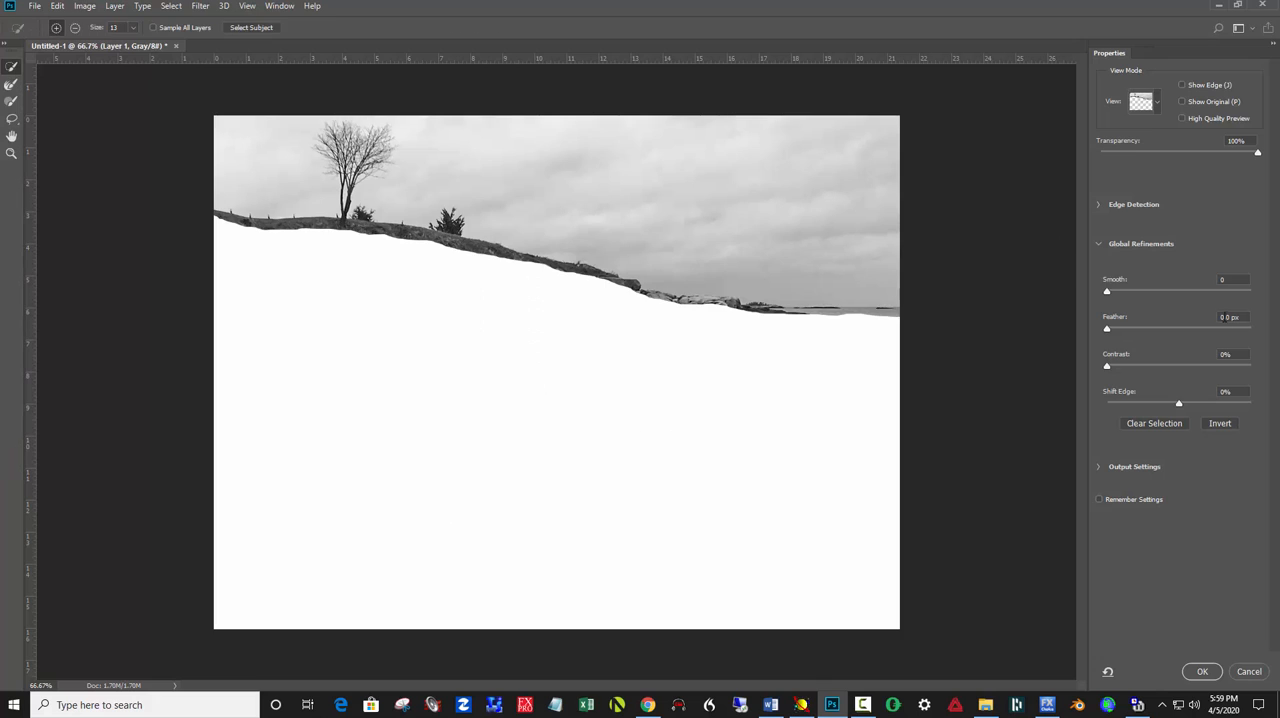
click(1204, 329)
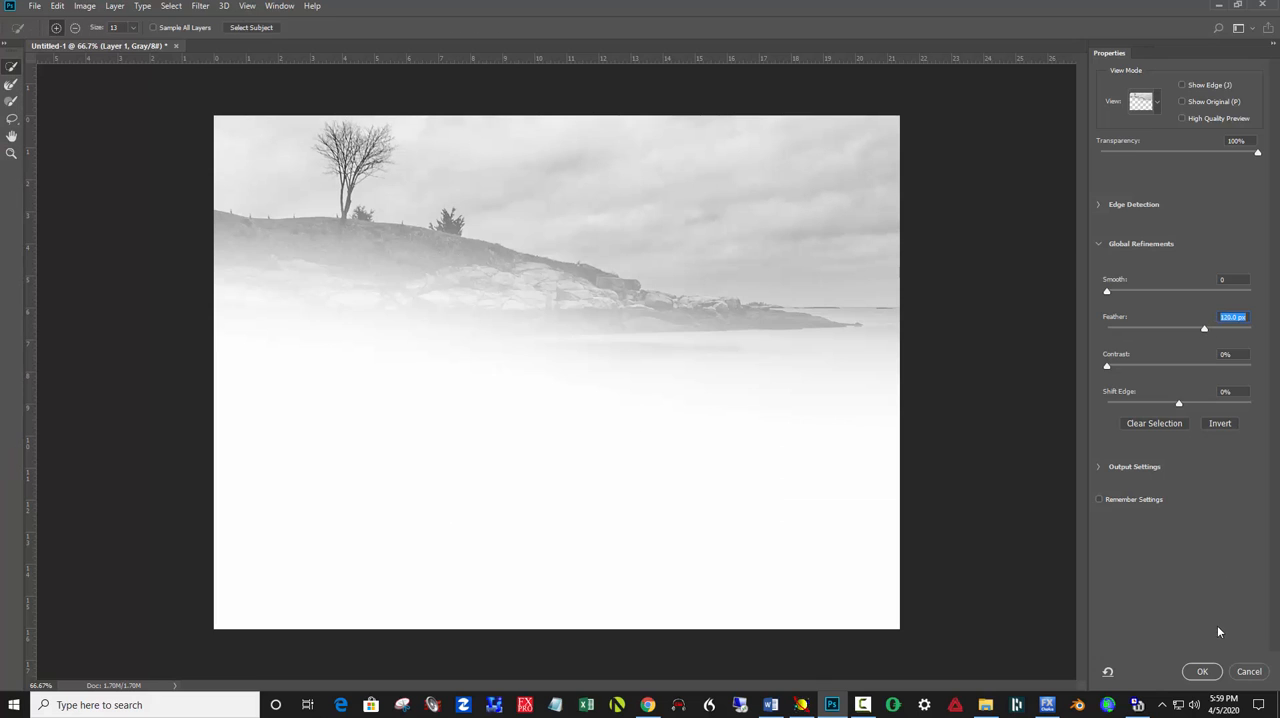
click(1202, 672)
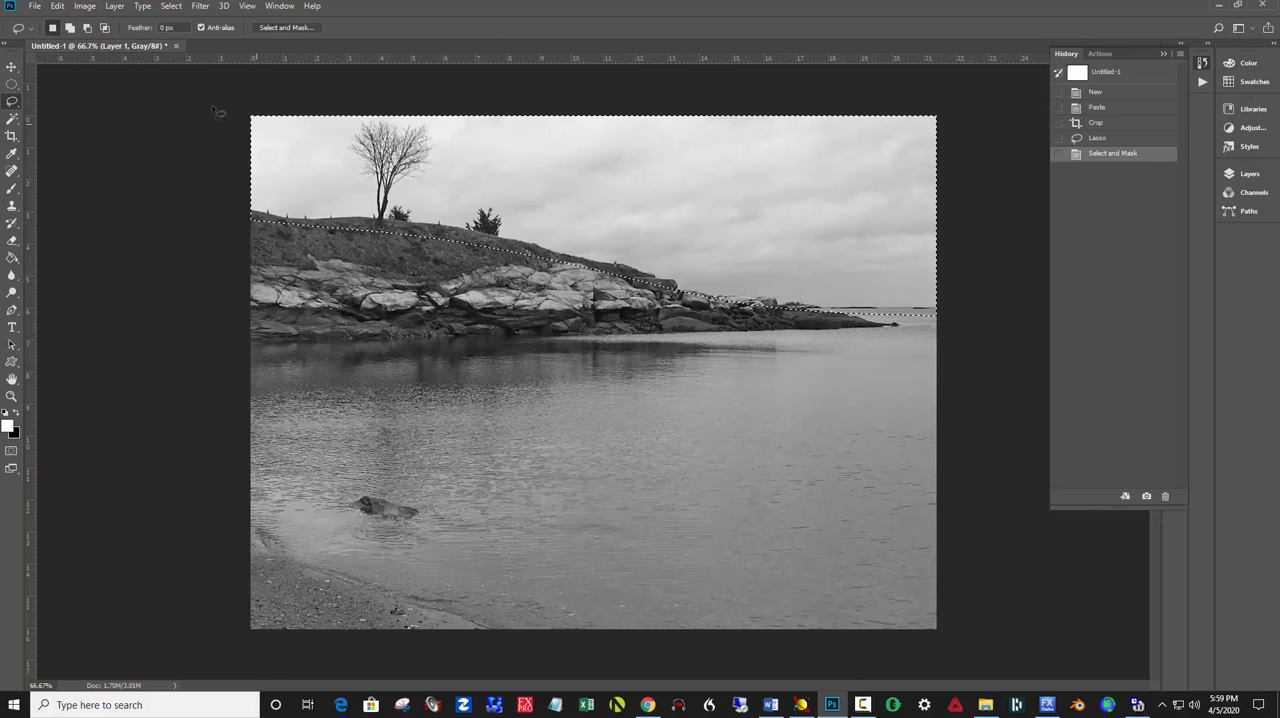
Darken the selected sky with a Brightness/Contrast adjustment, setting the brightness to -83
click(84, 6)
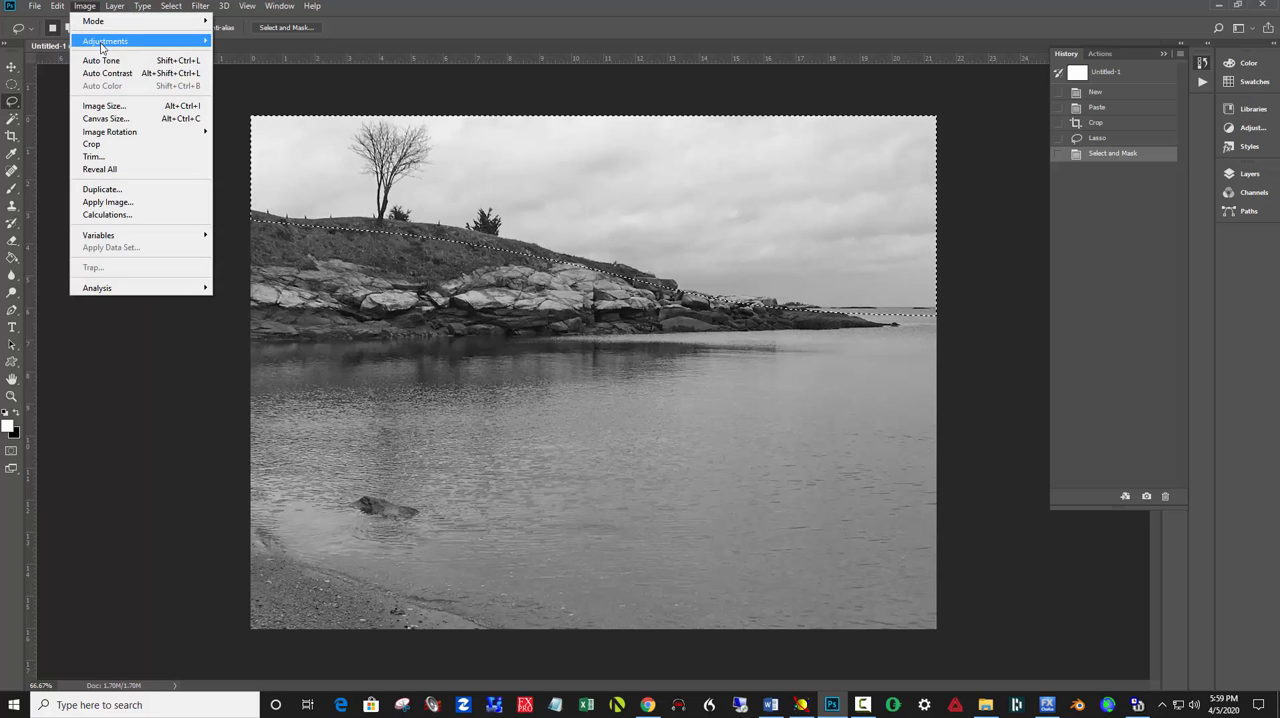
mouse_move(100, 45)
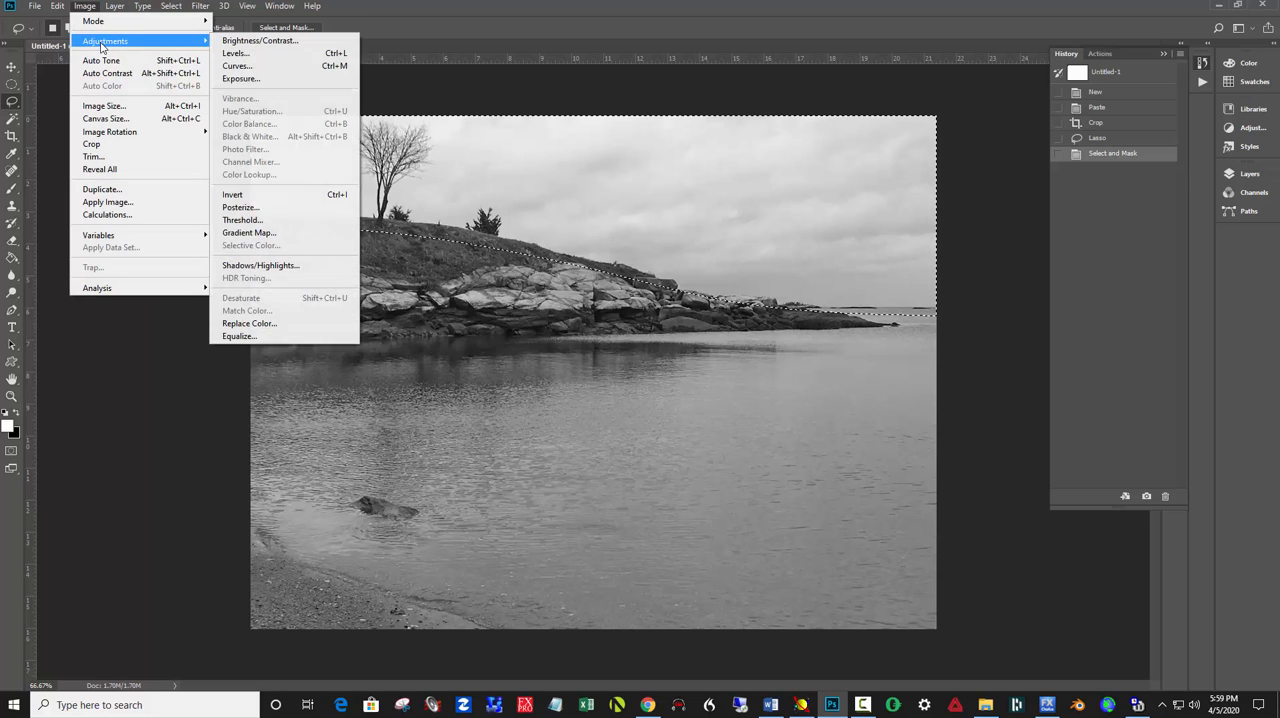
click(251, 42)
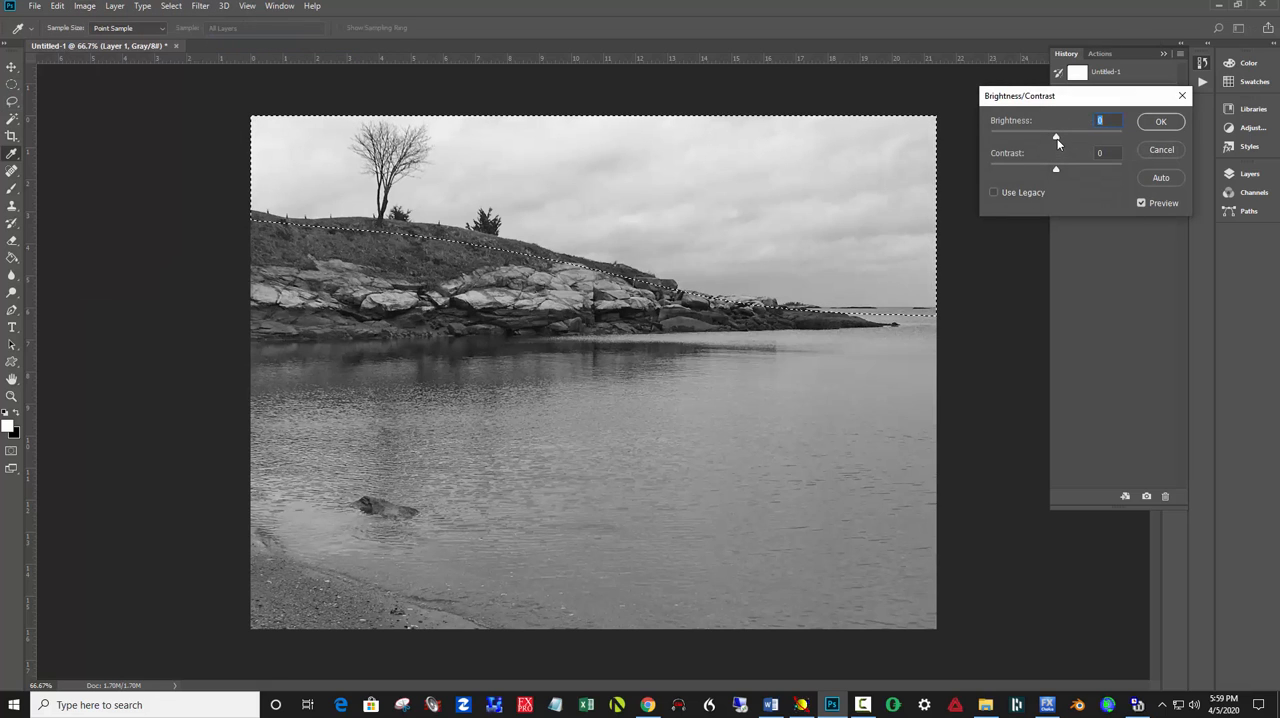
drag(1056, 138, 1020, 151)
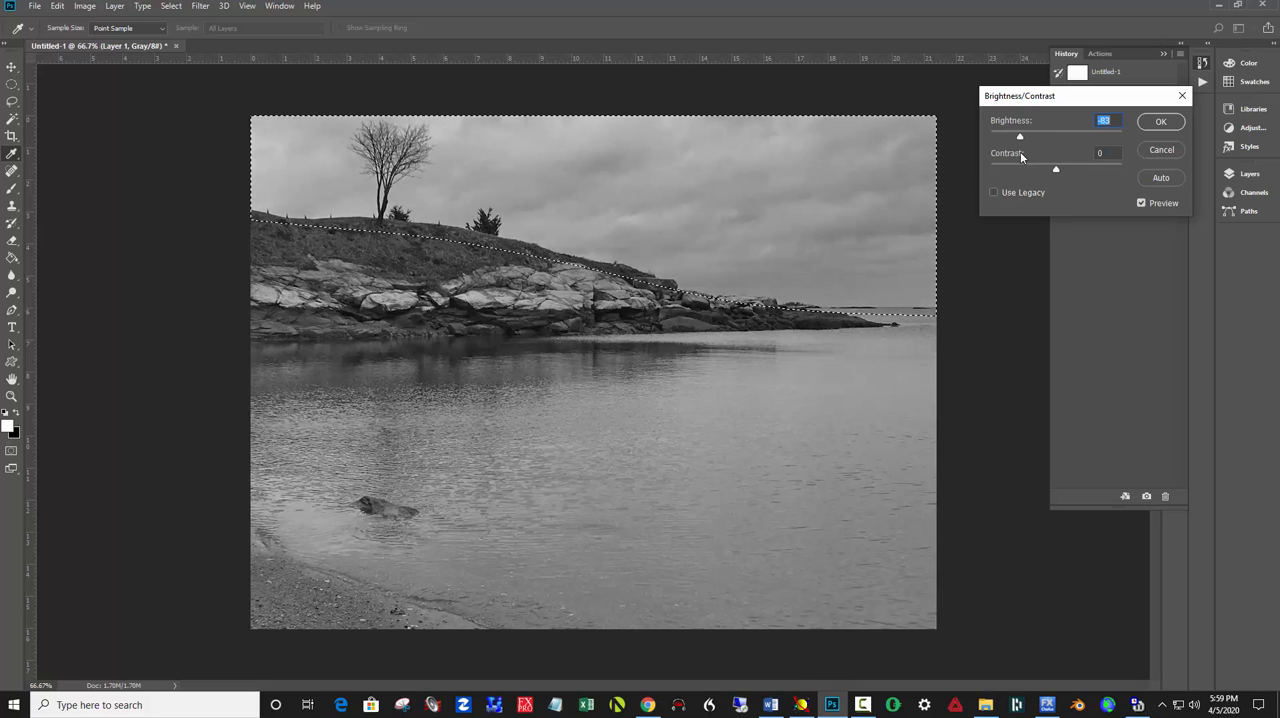
click(1150, 123)
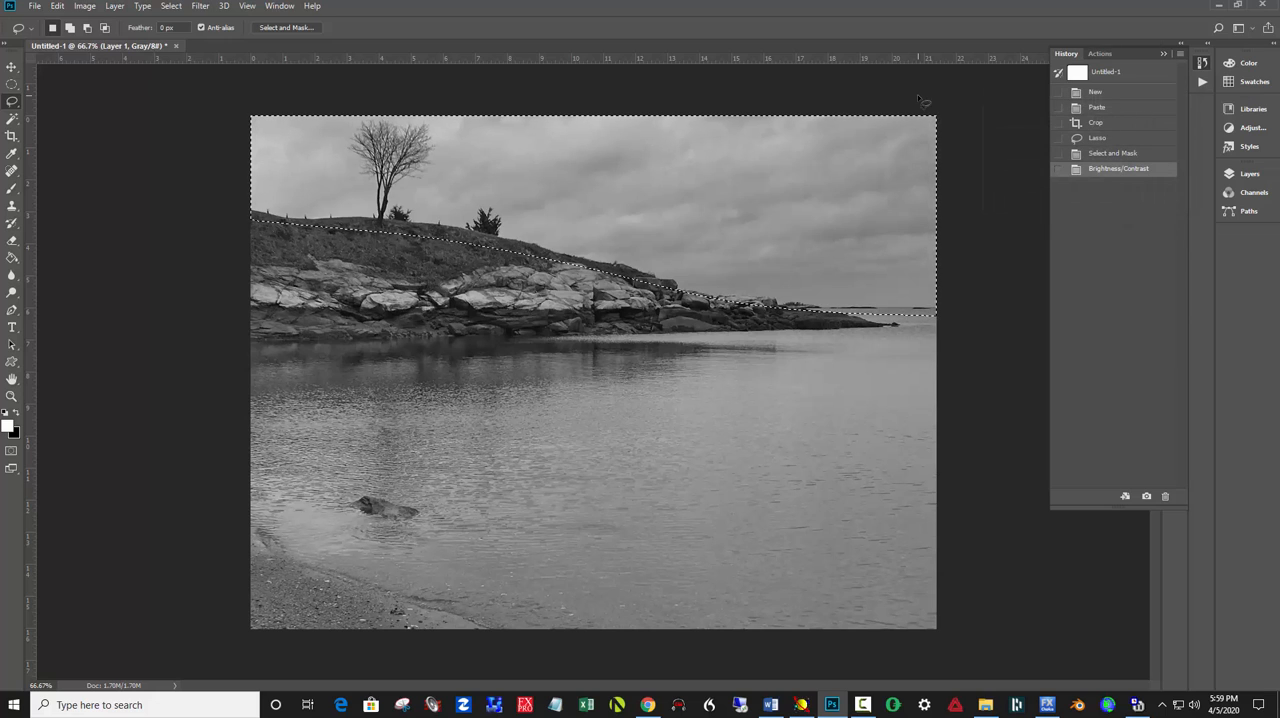
Apply Levels to the selected sky with input levels 39, 0.64 and 196, and clear the selection
key(ctrl+l)
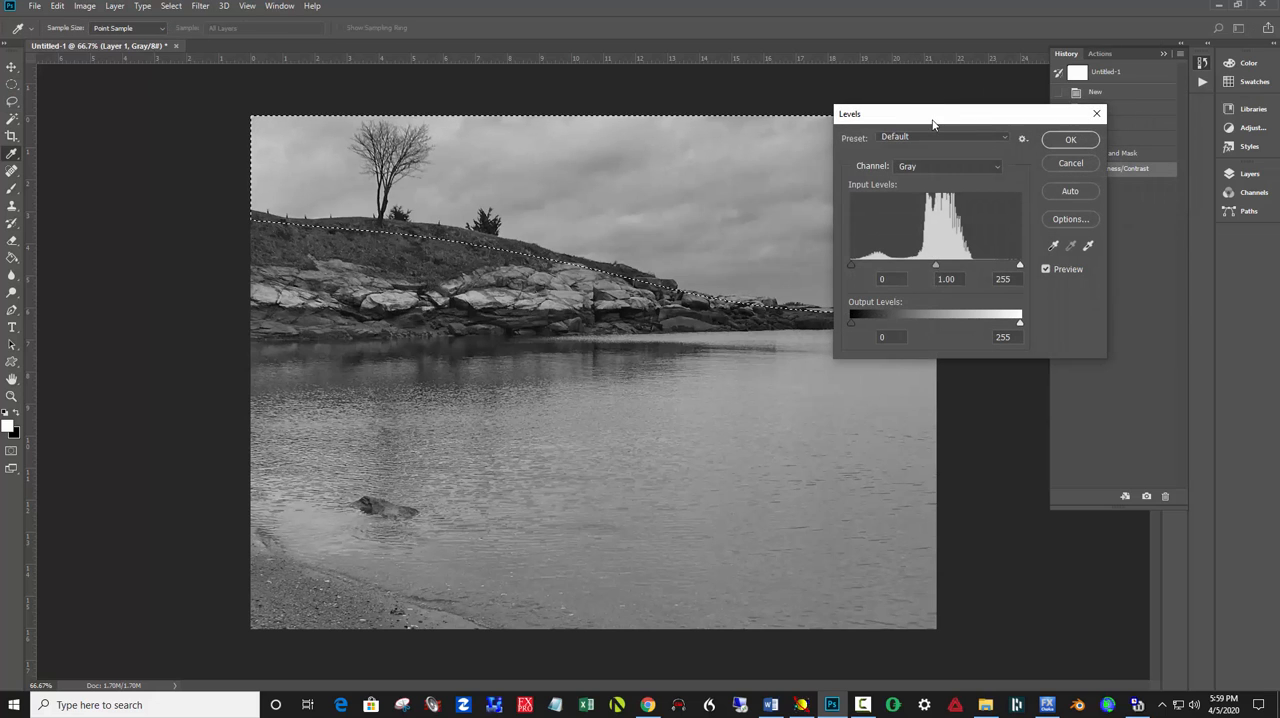
drag(933, 116, 1051, 78)
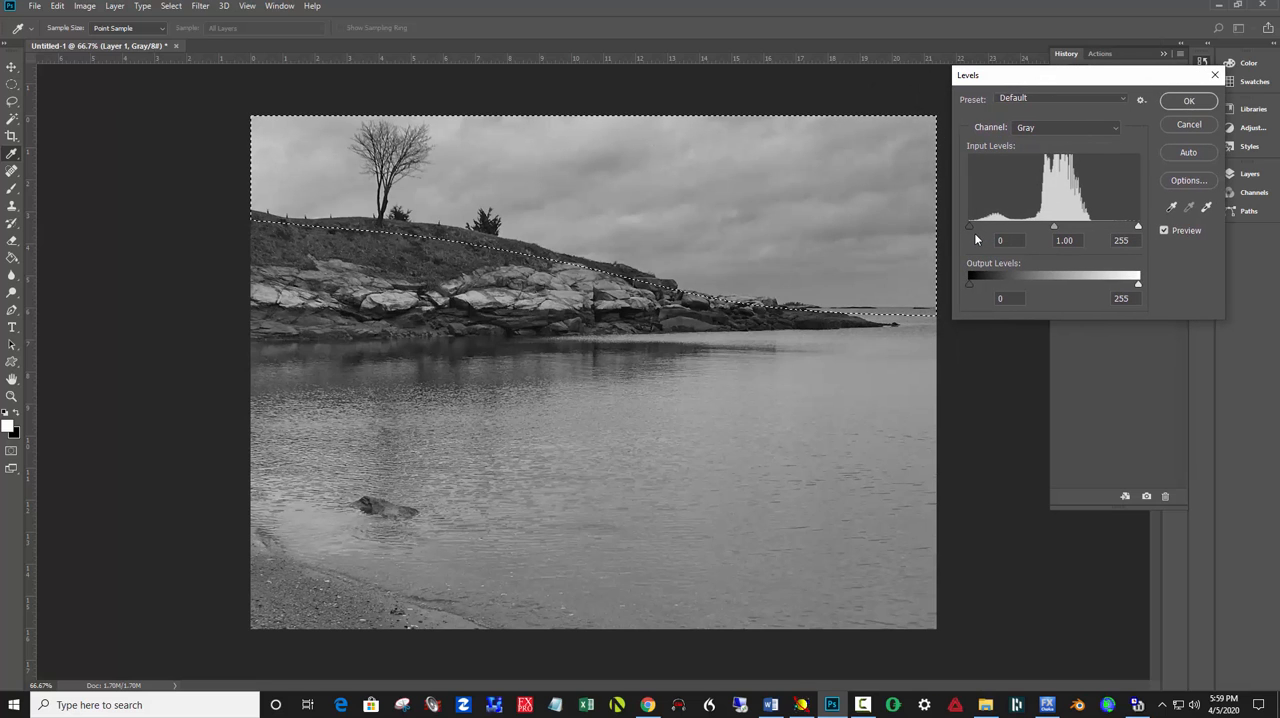
drag(967, 226, 995, 227)
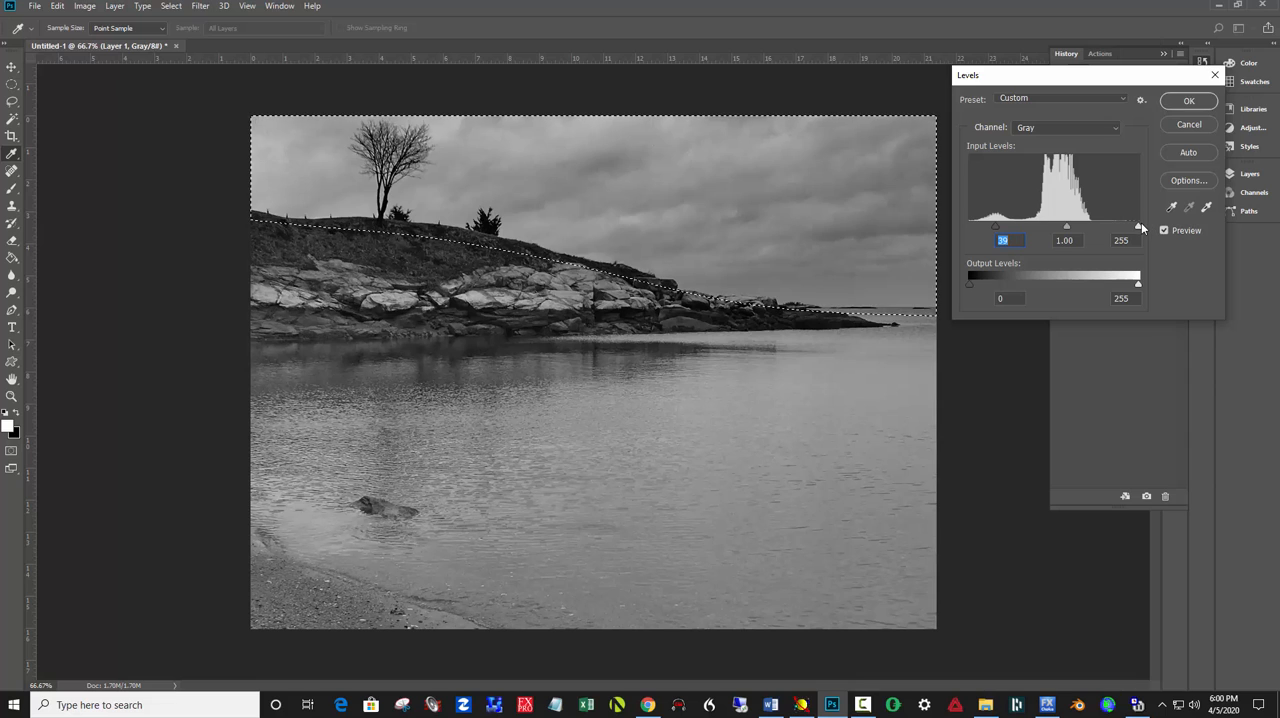
drag(1138, 227, 1064, 229)
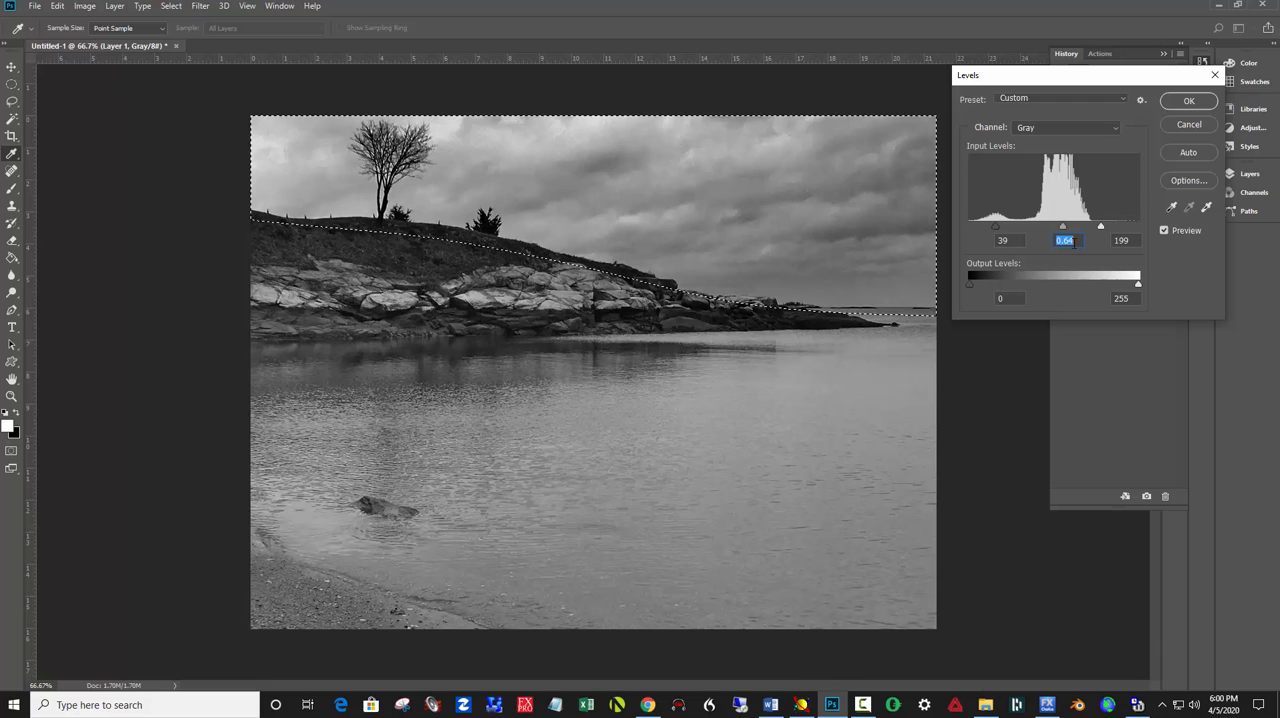
drag(1101, 226, 1100, 232)
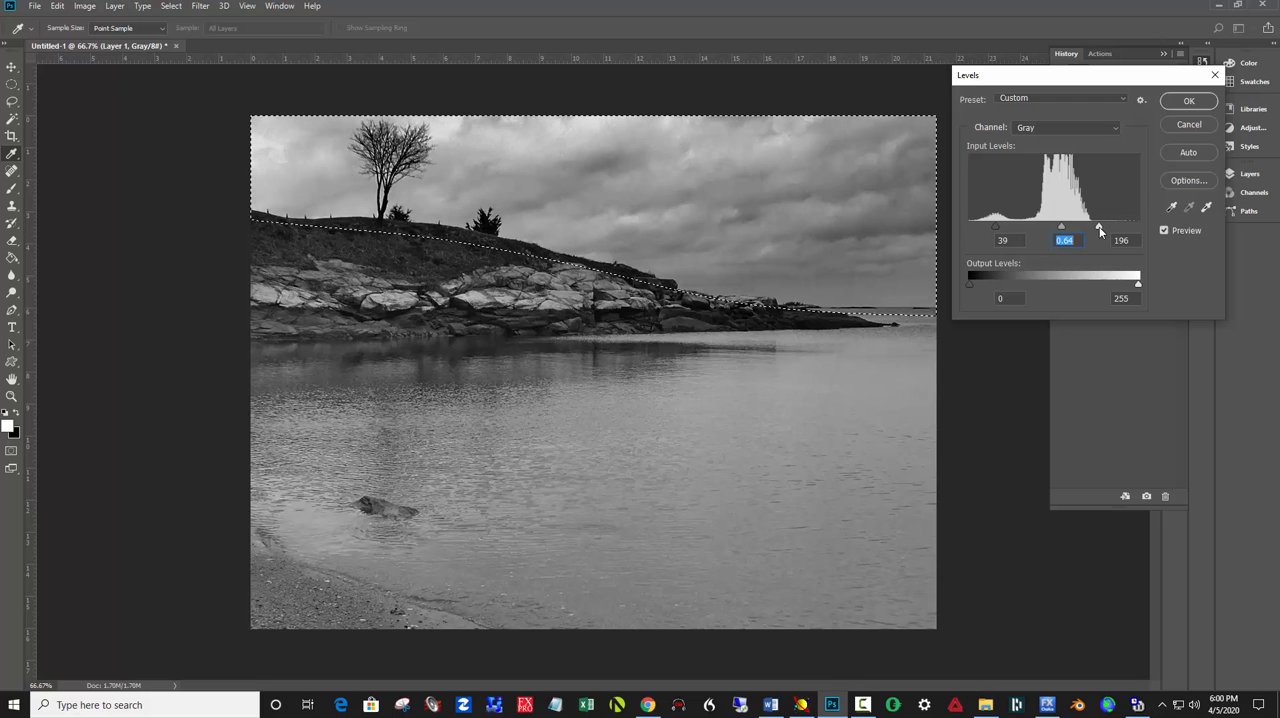
click(1189, 101)
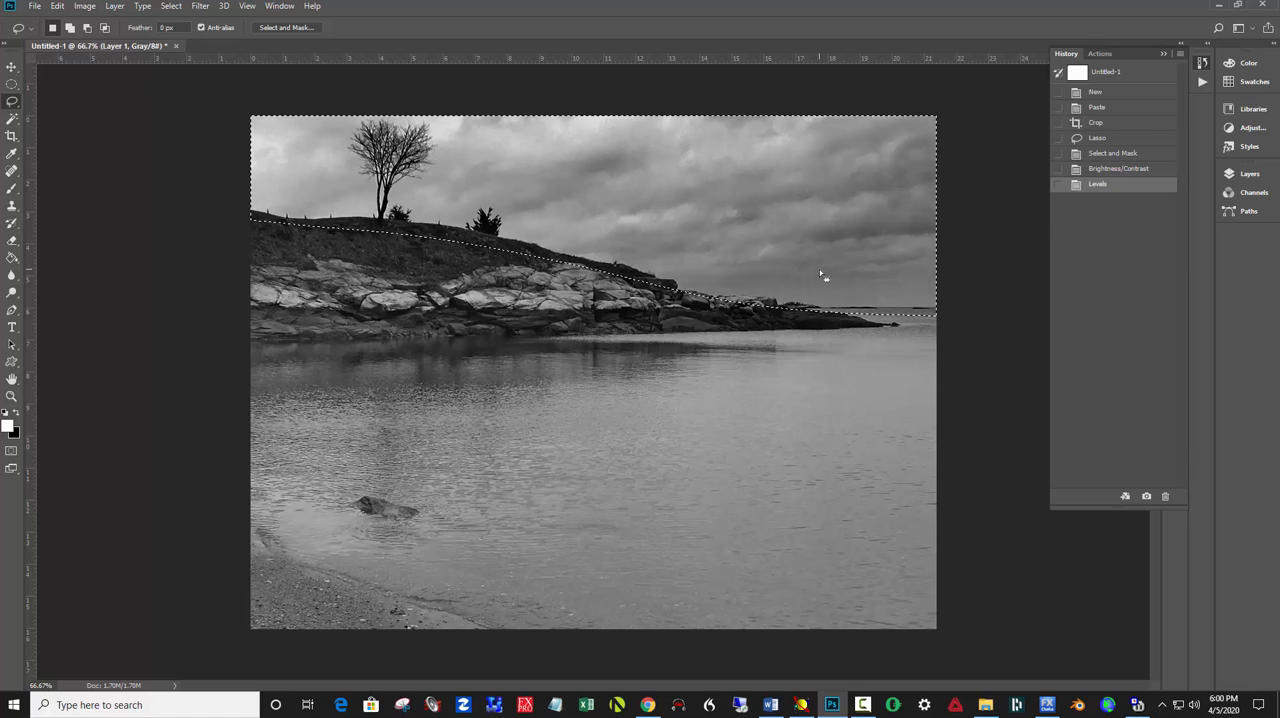
key(ctrl+d)
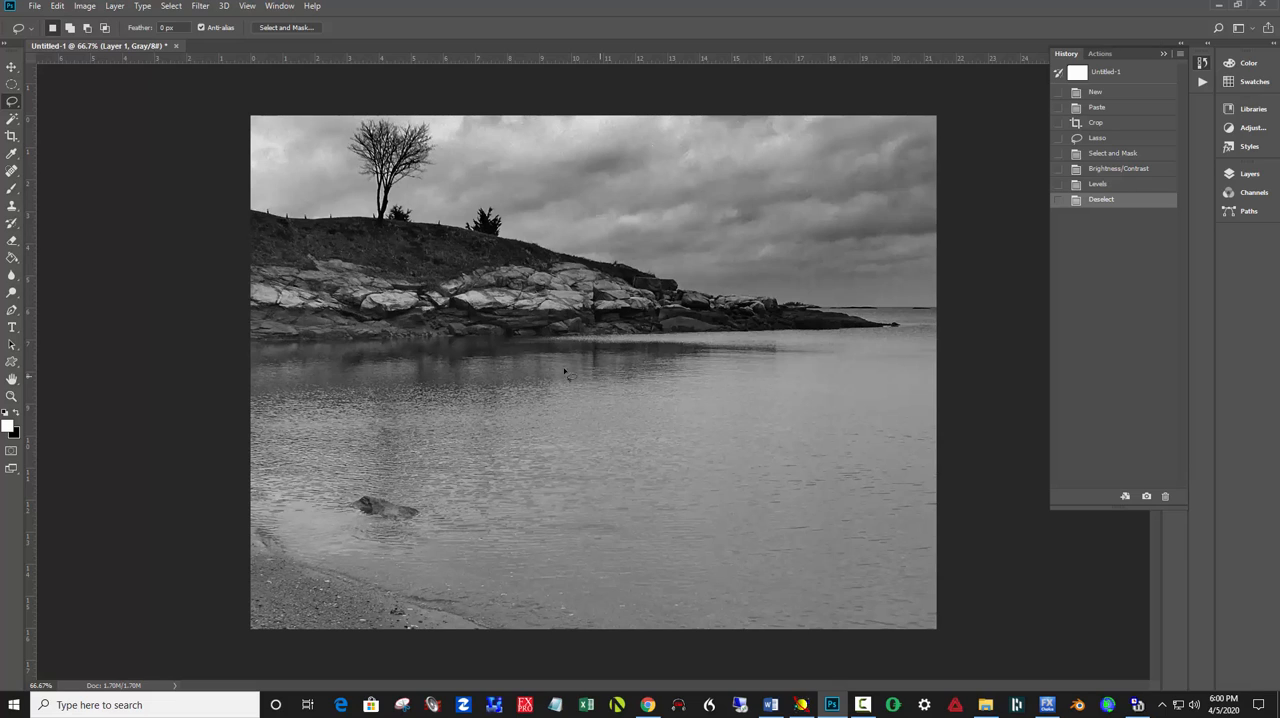
Lasso the rocky headland together with its reflection in the water, and feather the selection with Select and Mask
mouse_move(873, 316)
mouse_down()
mouse_move(740, 303)
mouse_move(425, 232)
mouse_move(298, 229)
mouse_move(275, 272)
mouse_move(280, 307)
mouse_move(453, 338)
mouse_move(317, 319)
mouse_move(333, 375)
mouse_move(636, 397)
mouse_move(815, 360)
mouse_move(851, 333)
mouse_move(852, 316)
mouse_move(410, 233)
mouse_up()
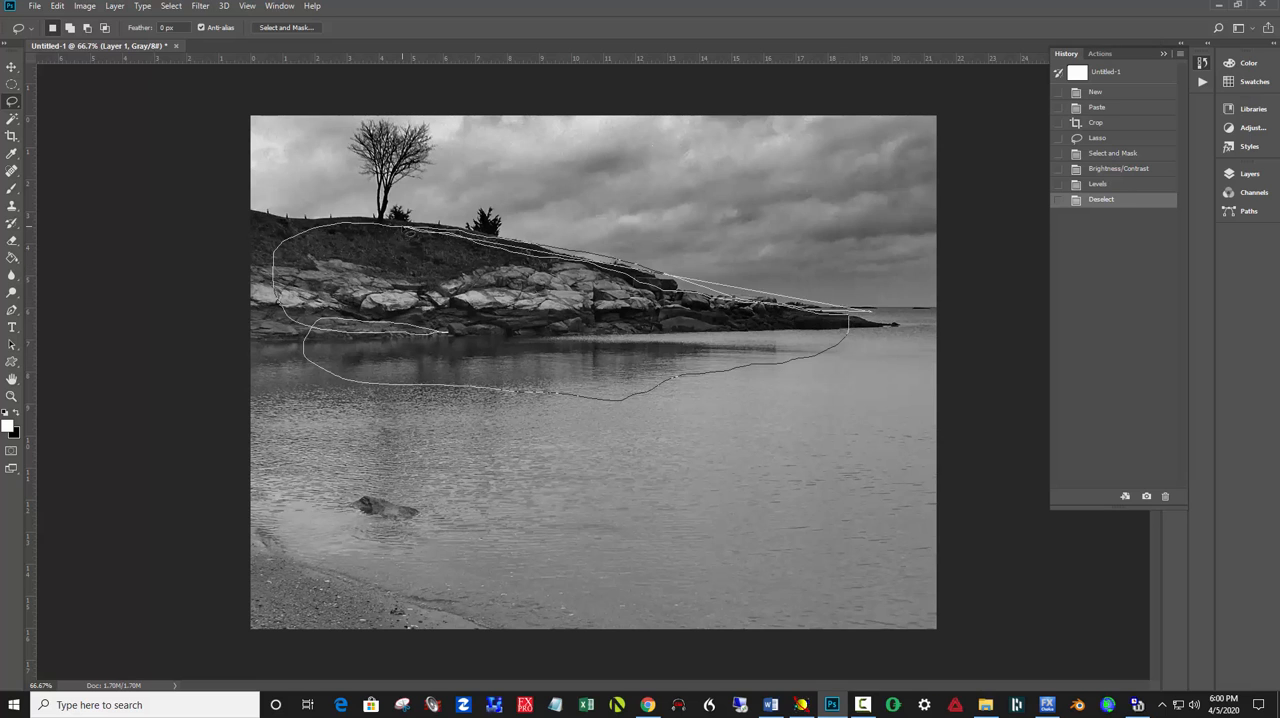
click(287, 27)
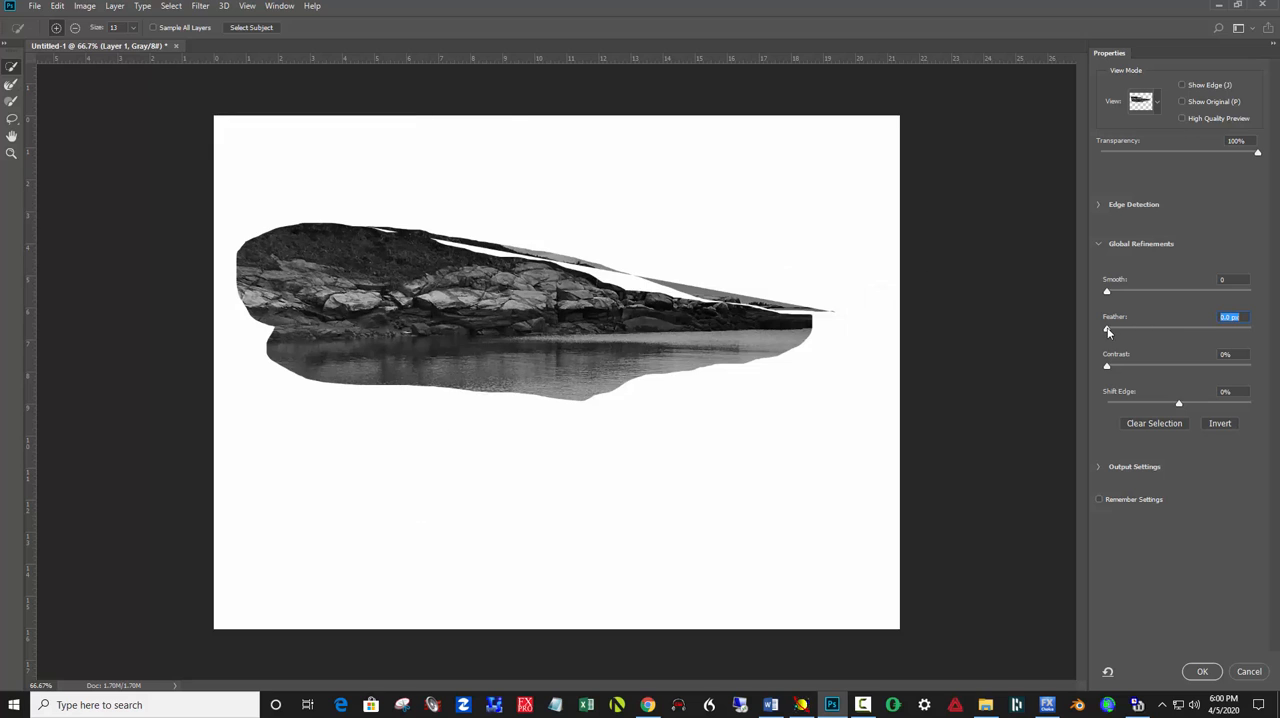
drag(1108, 331, 1186, 330)
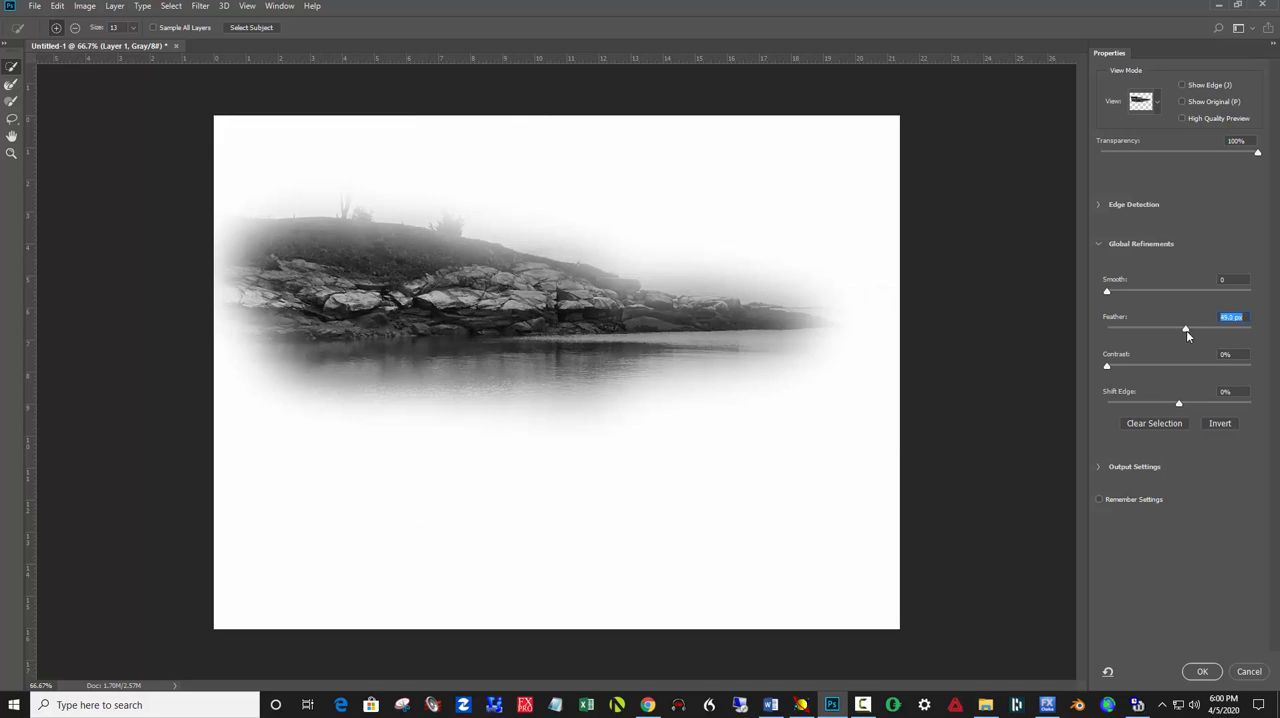
click(1204, 671)
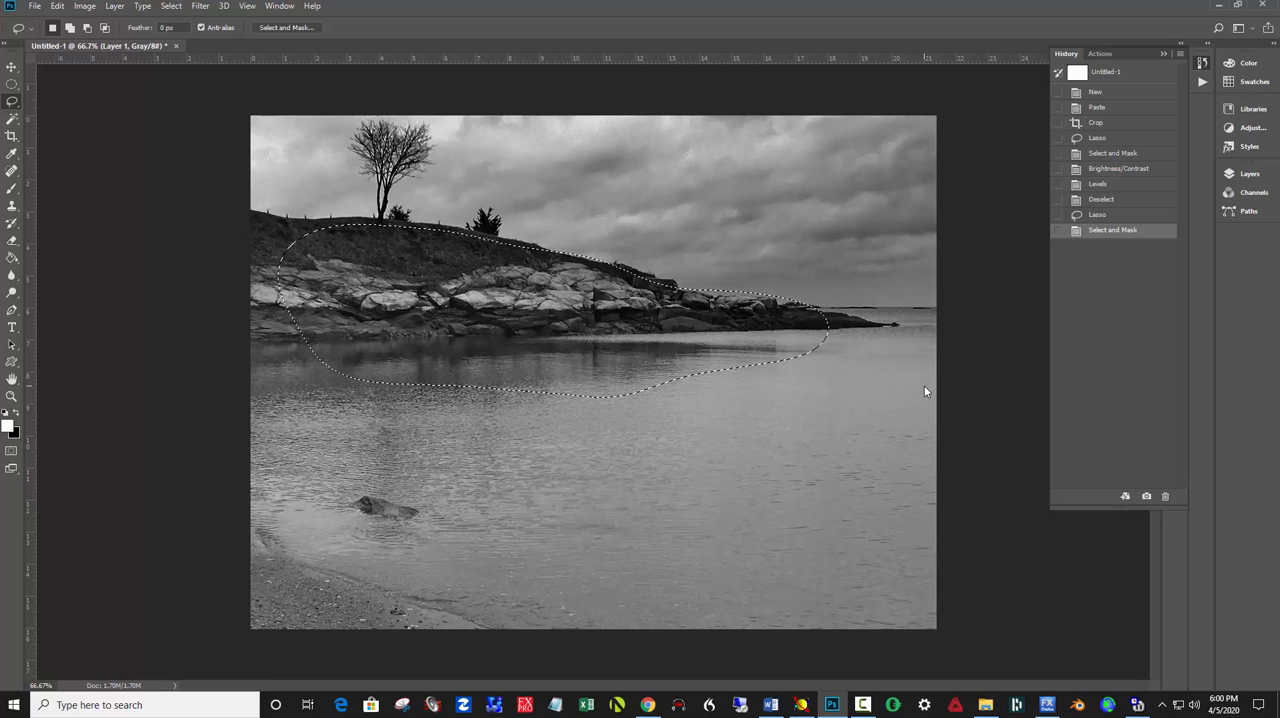
Brighten the headland with the selection edges hidden, using Levels with the white input at 176, and clear the selection
key(ctrl+h)
key(ctrl+l)
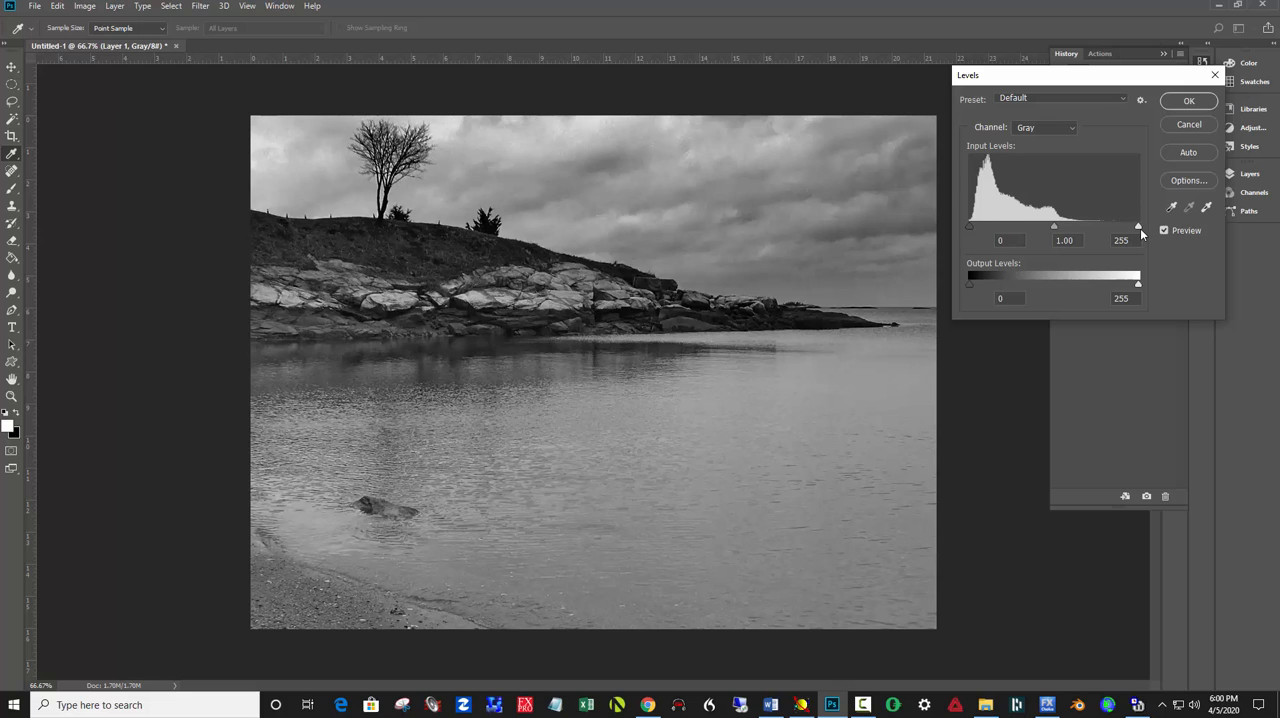
drag(1140, 227, 1086, 232)
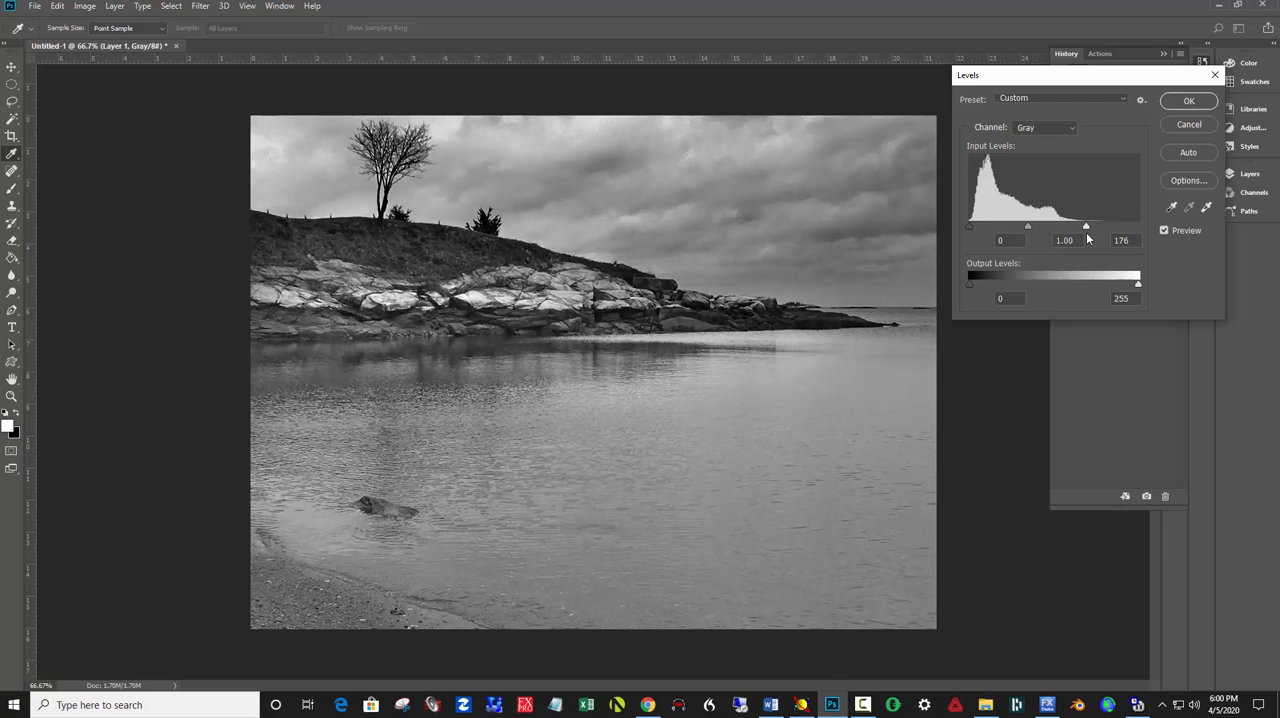
drag(1087, 233, 1086, 232)
click(1186, 102)
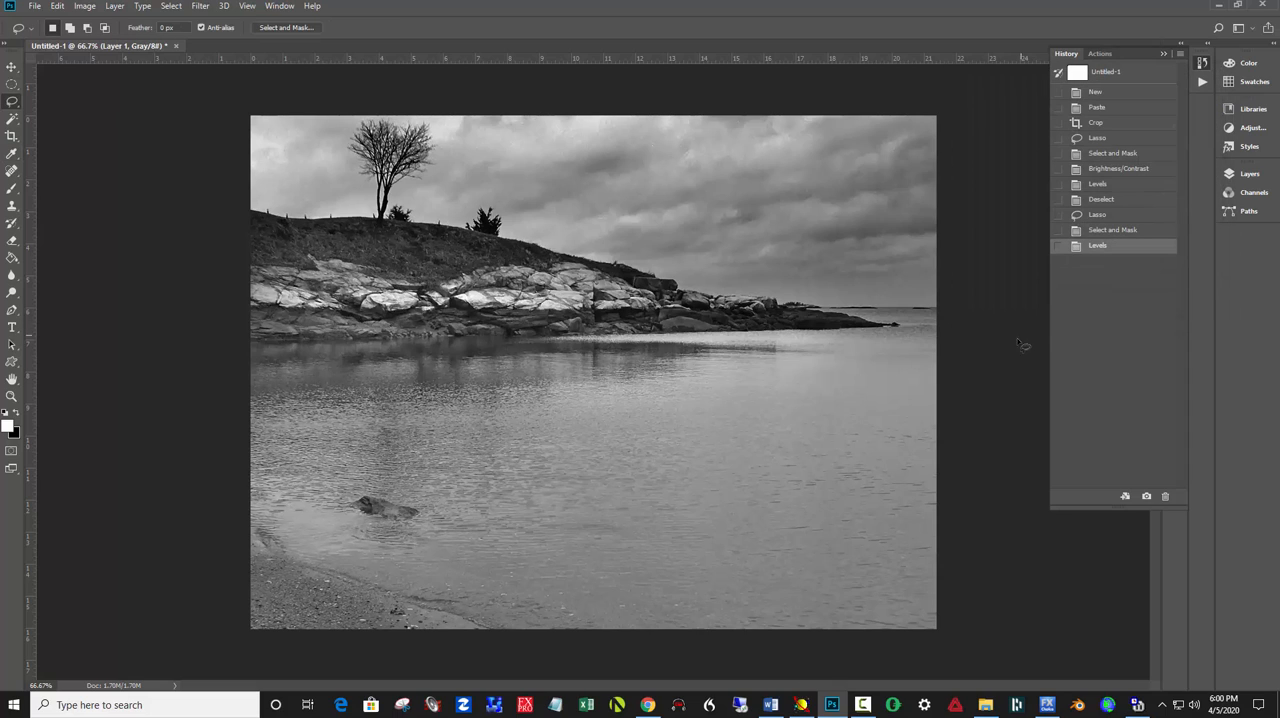
key(ctrl+d)
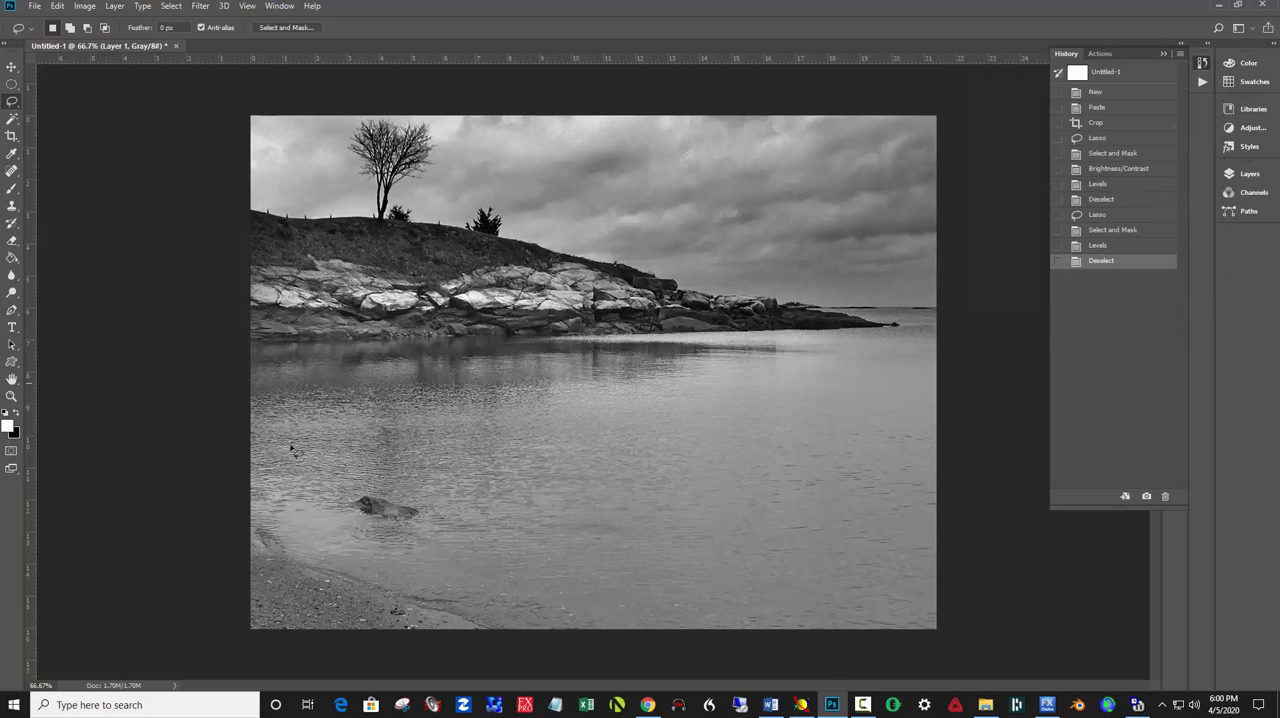
Lasso a large area of the water including the small rock, and feather the selection with Select and Mask
mouse_move(857, 377)
mouse_down()
mouse_move(559, 353)
mouse_move(368, 368)
mouse_move(313, 402)
mouse_move(313, 510)
mouse_move(465, 552)
mouse_move(629, 552)
mouse_move(803, 523)
mouse_move(862, 457)
mouse_move(826, 399)
mouse_move(484, 355)
mouse_move(345, 359)
mouse_move(278, 407)
mouse_move(264, 469)
mouse_move(290, 528)
mouse_move(399, 564)
mouse_move(600, 584)
mouse_move(788, 562)
mouse_move(863, 487)
mouse_move(863, 426)
mouse_move(830, 360)
mouse_move(722, 346)
mouse_move(412, 360)
mouse_up()
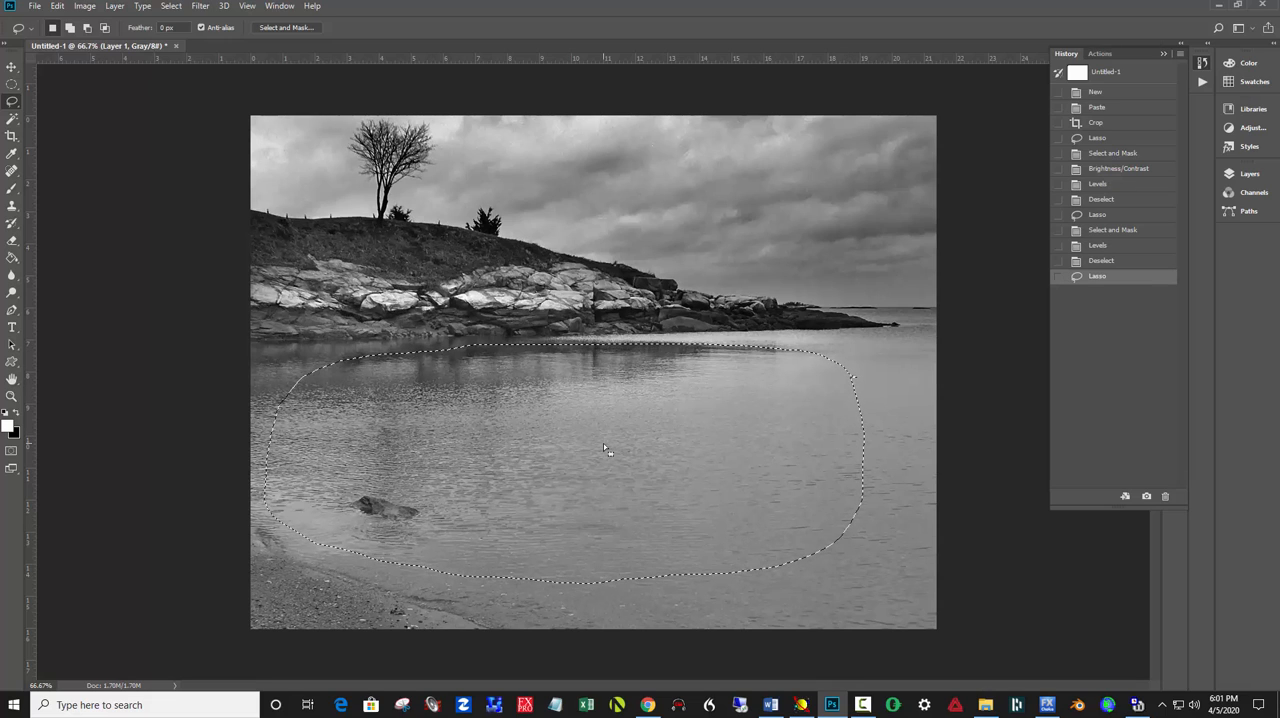
click(287, 28)
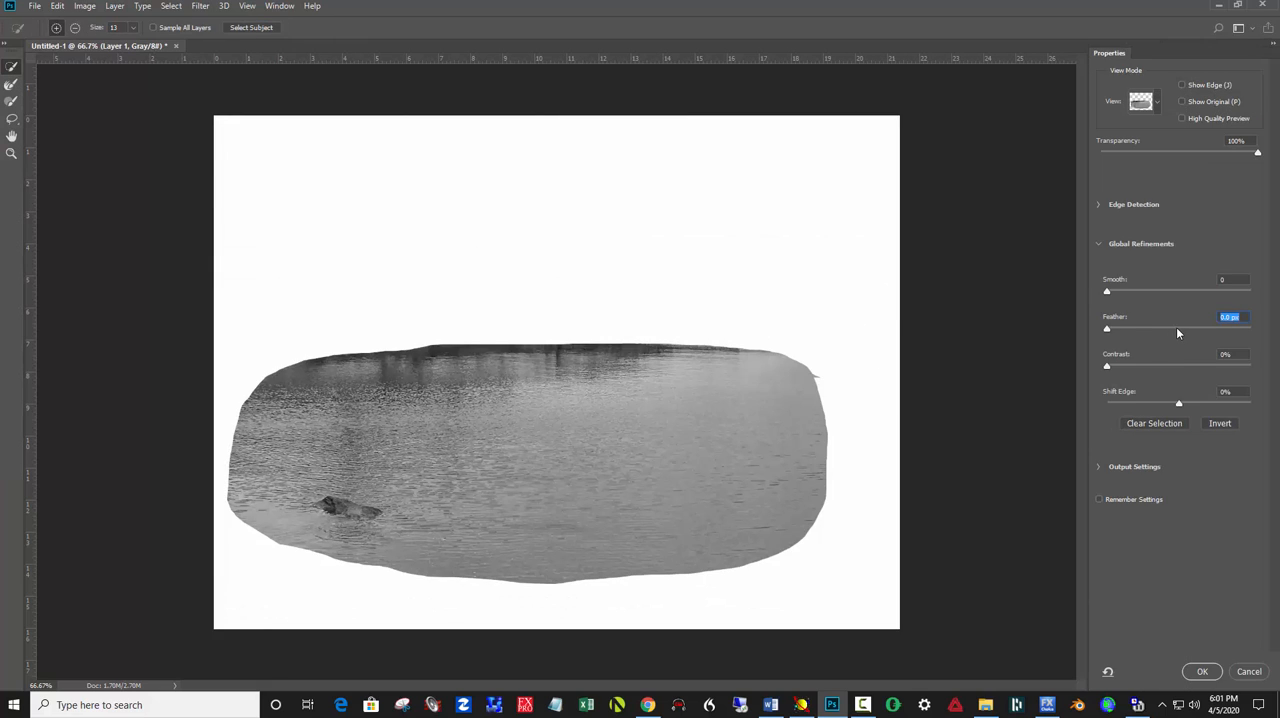
drag(1176, 327, 1202, 328)
click(1202, 671)
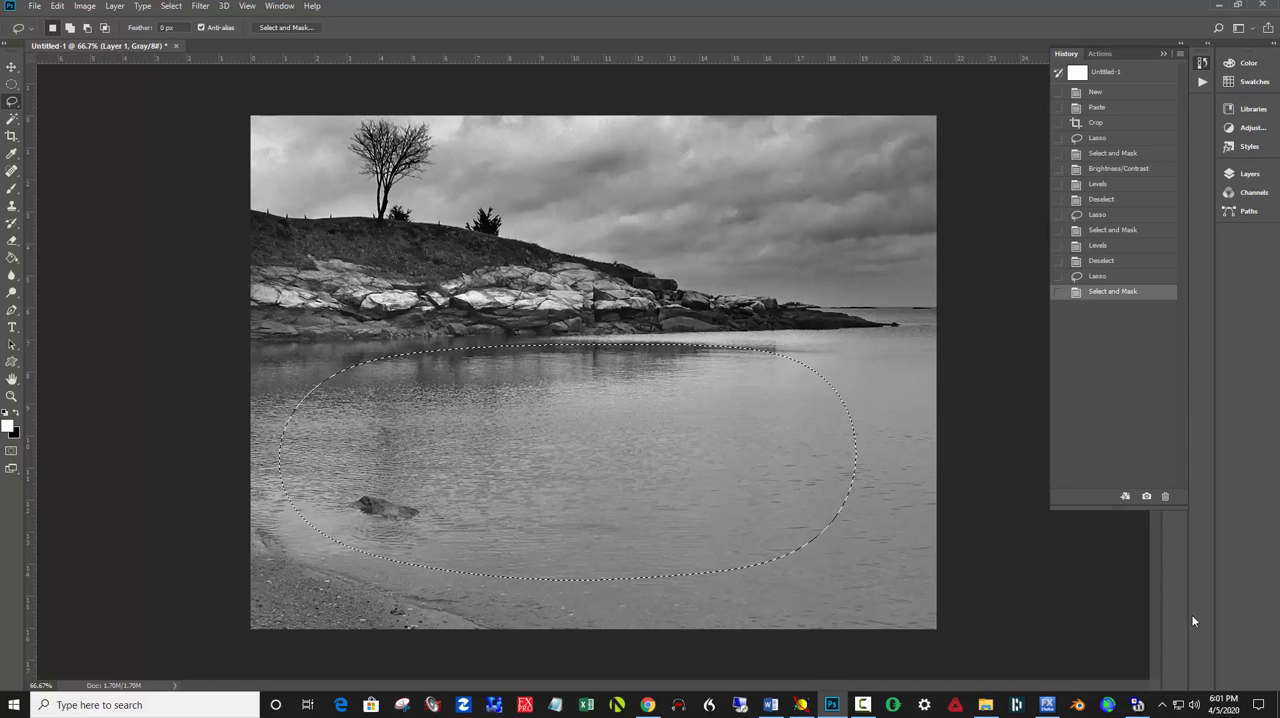
Apply Levels to the selected water with input levels 26, 0.81 and 183, and clear the selection
key(ctrl+l)
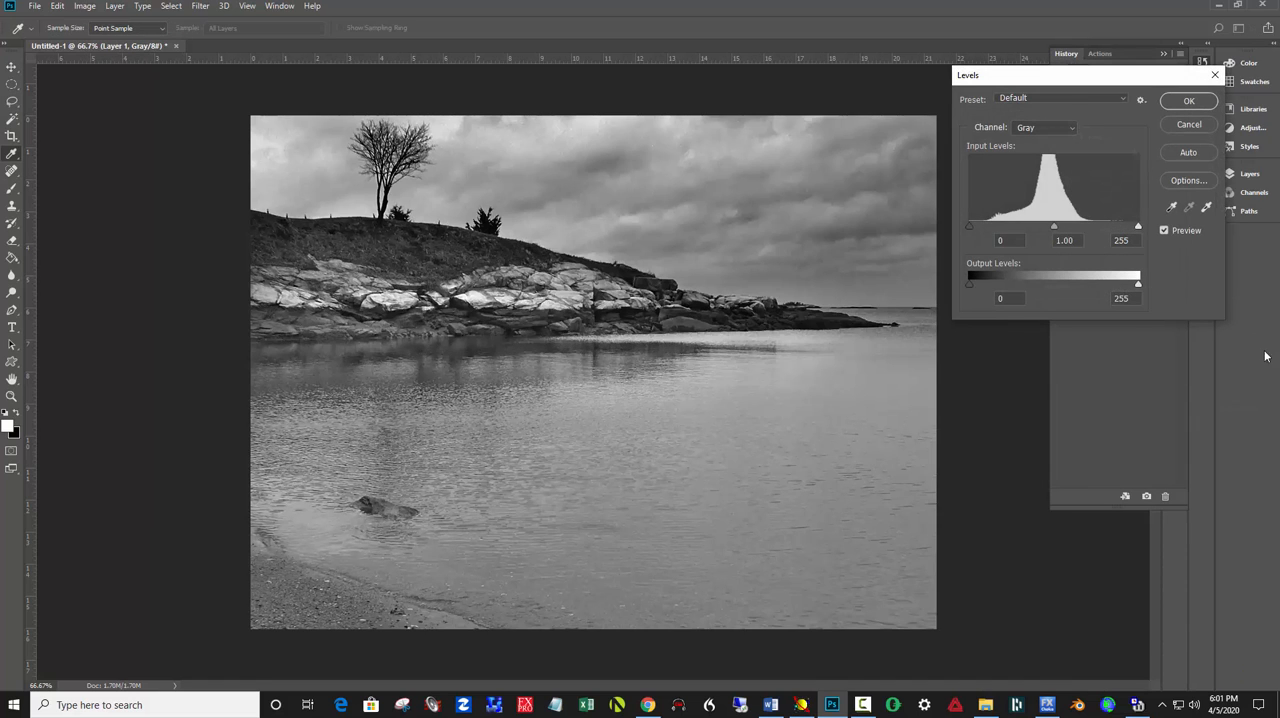
drag(977, 230, 991, 231)
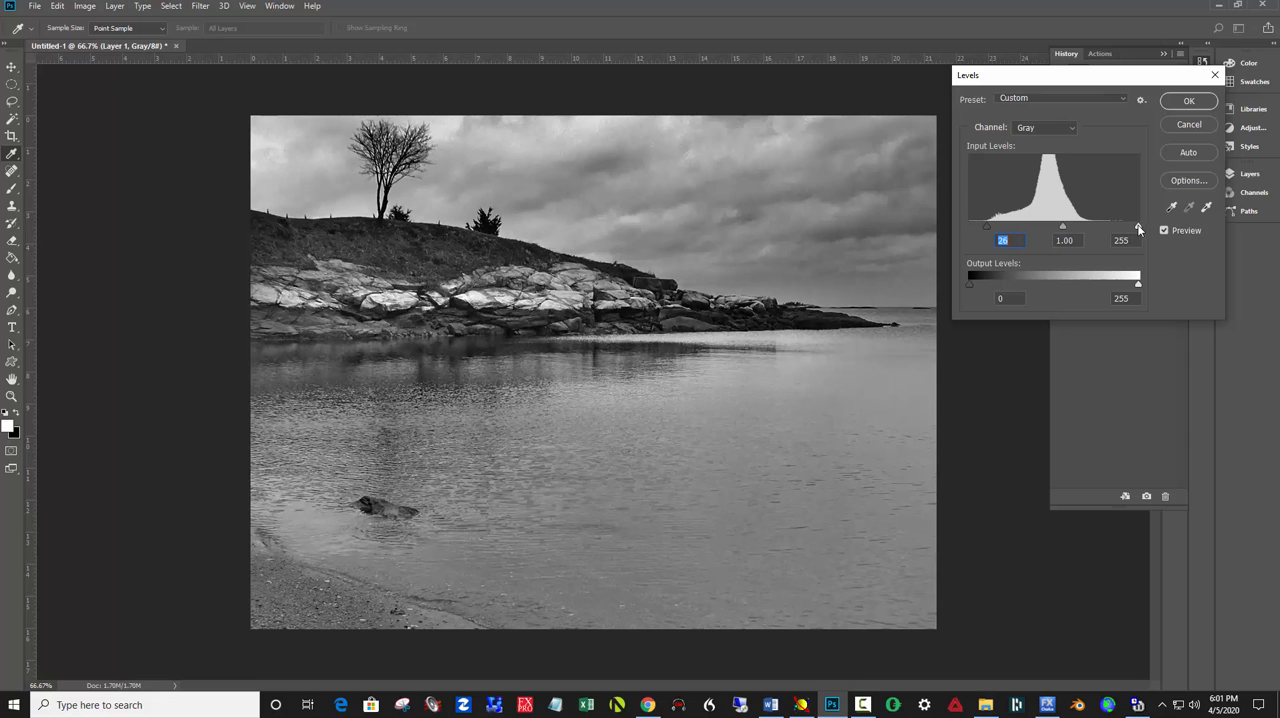
drag(1138, 228, 1046, 229)
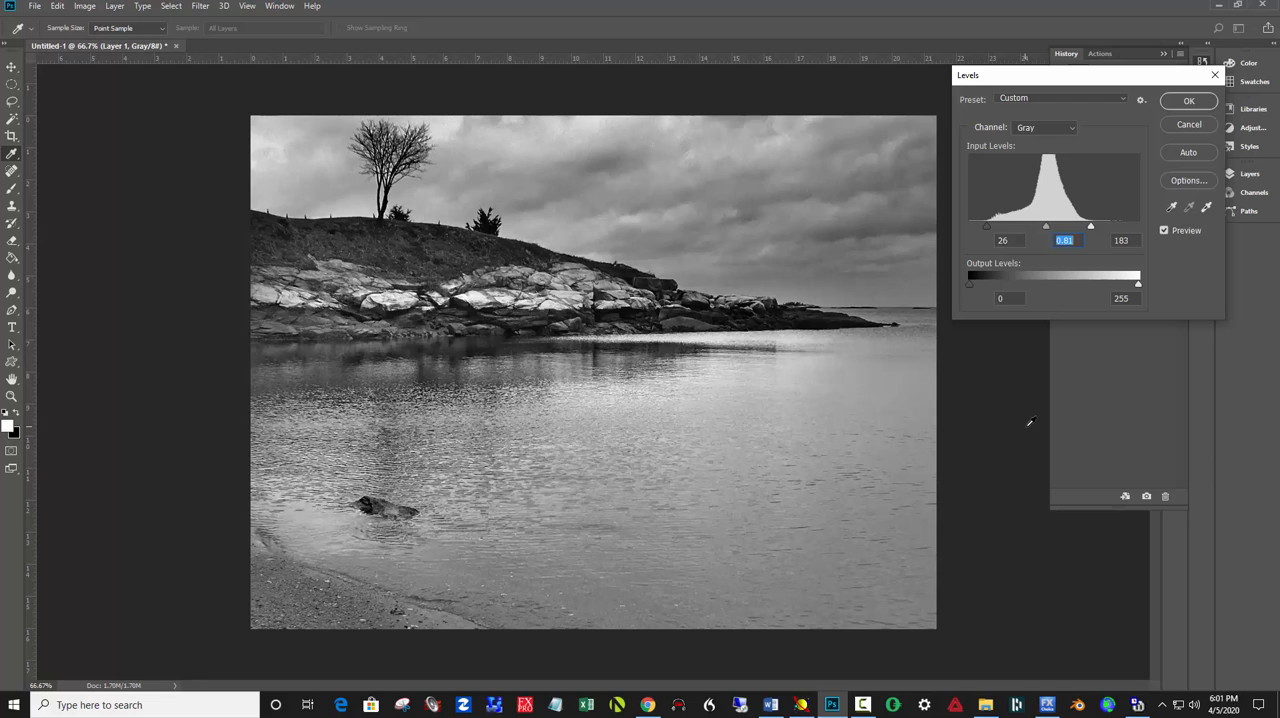
click(1189, 102)
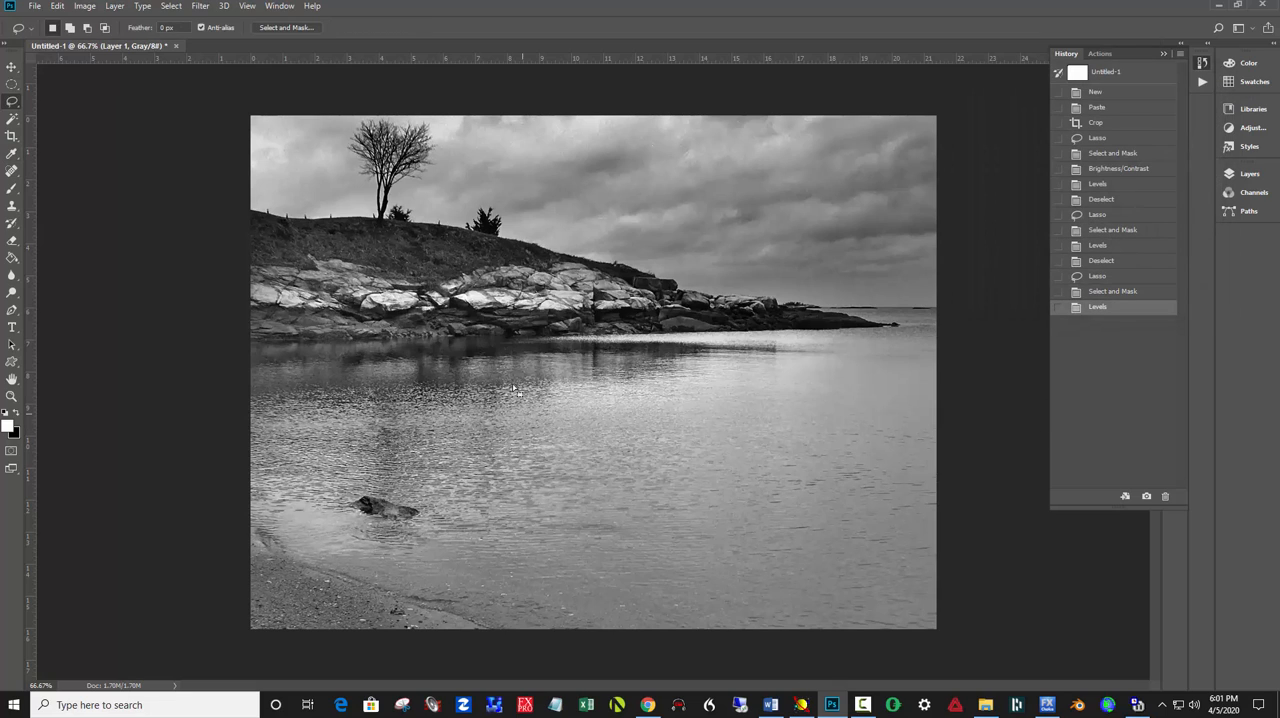
key(ctrl+d)
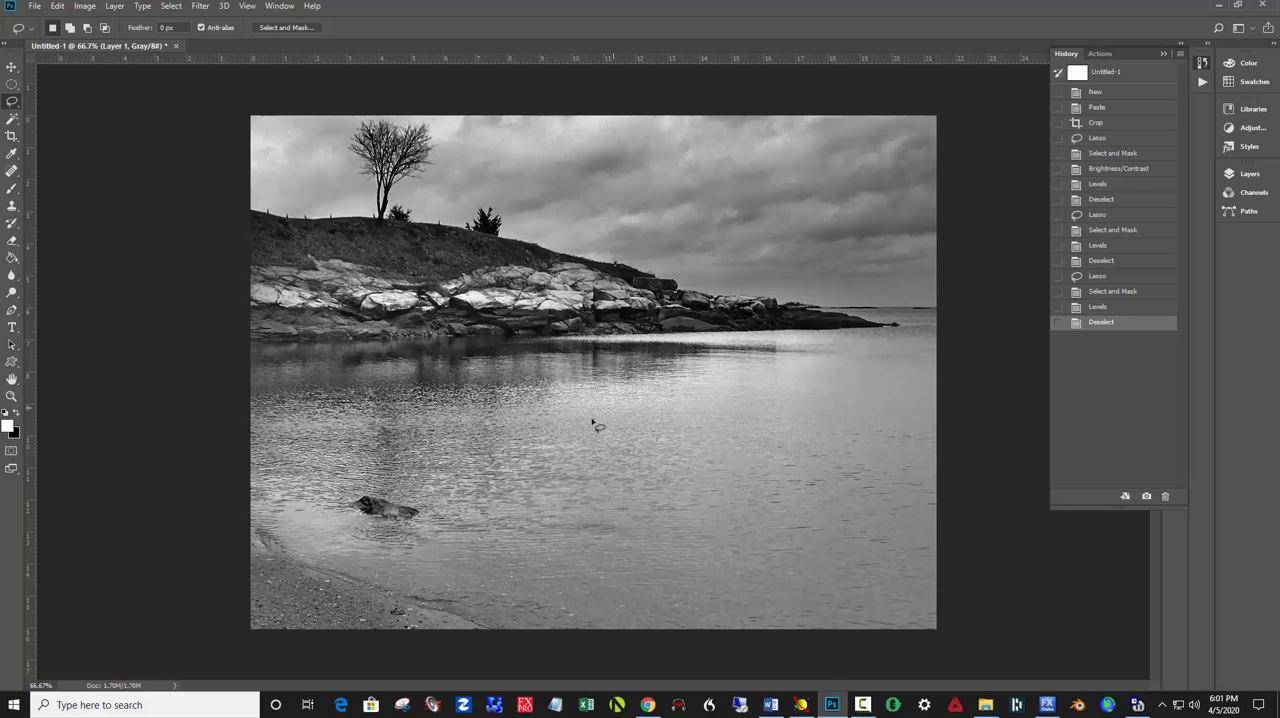
Compare the originally pasted photo with the final edit twice through the history states, ending on the latest state
click(1100, 108)
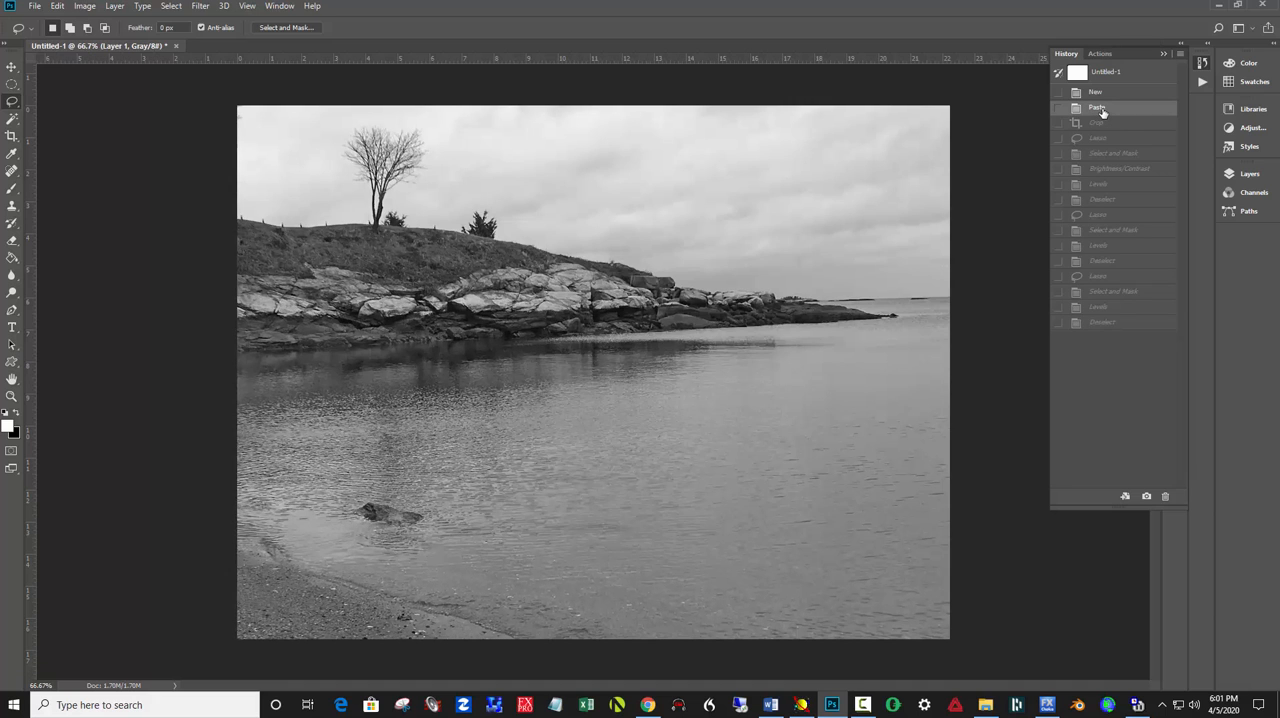
click(1128, 322)
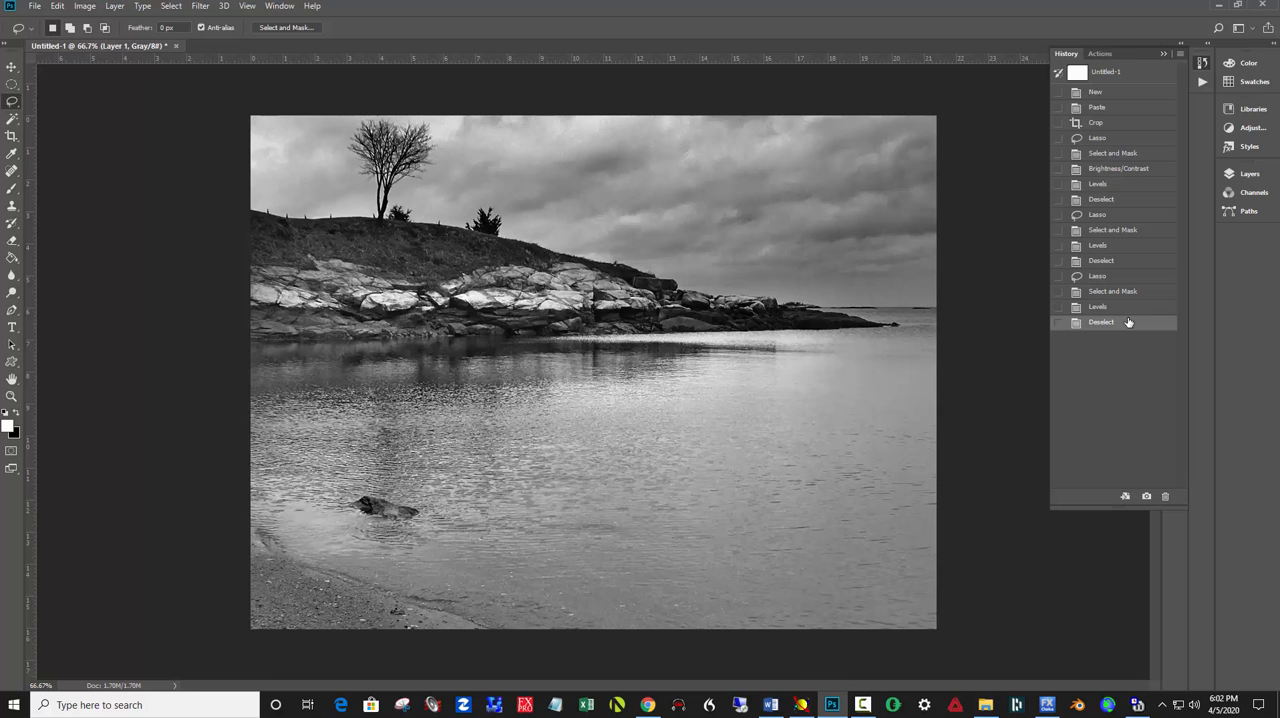
click(1100, 108)
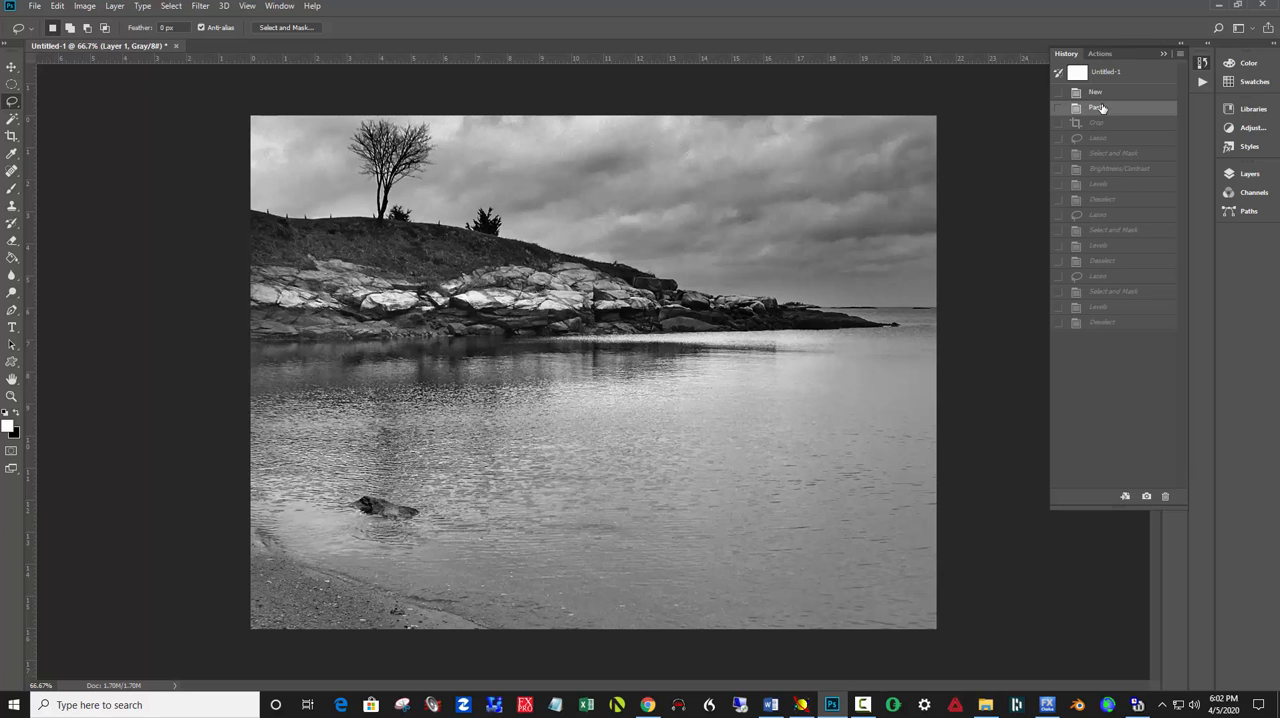
click(1144, 327)
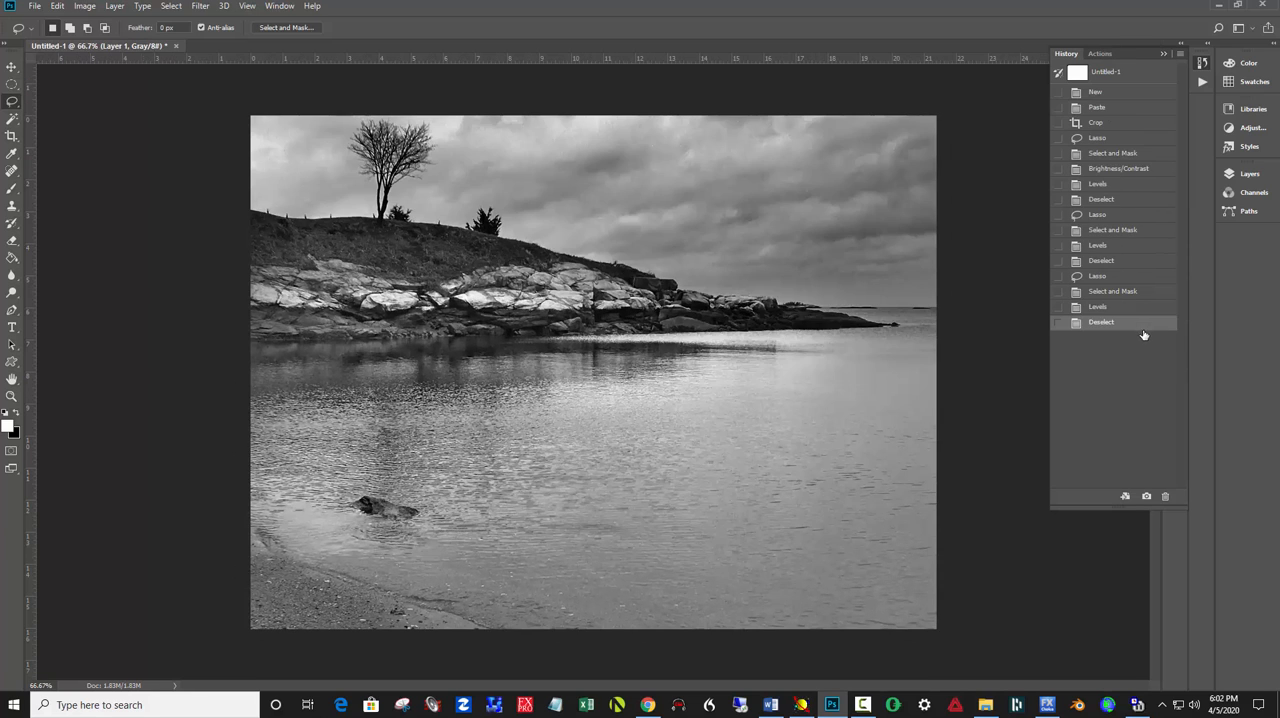